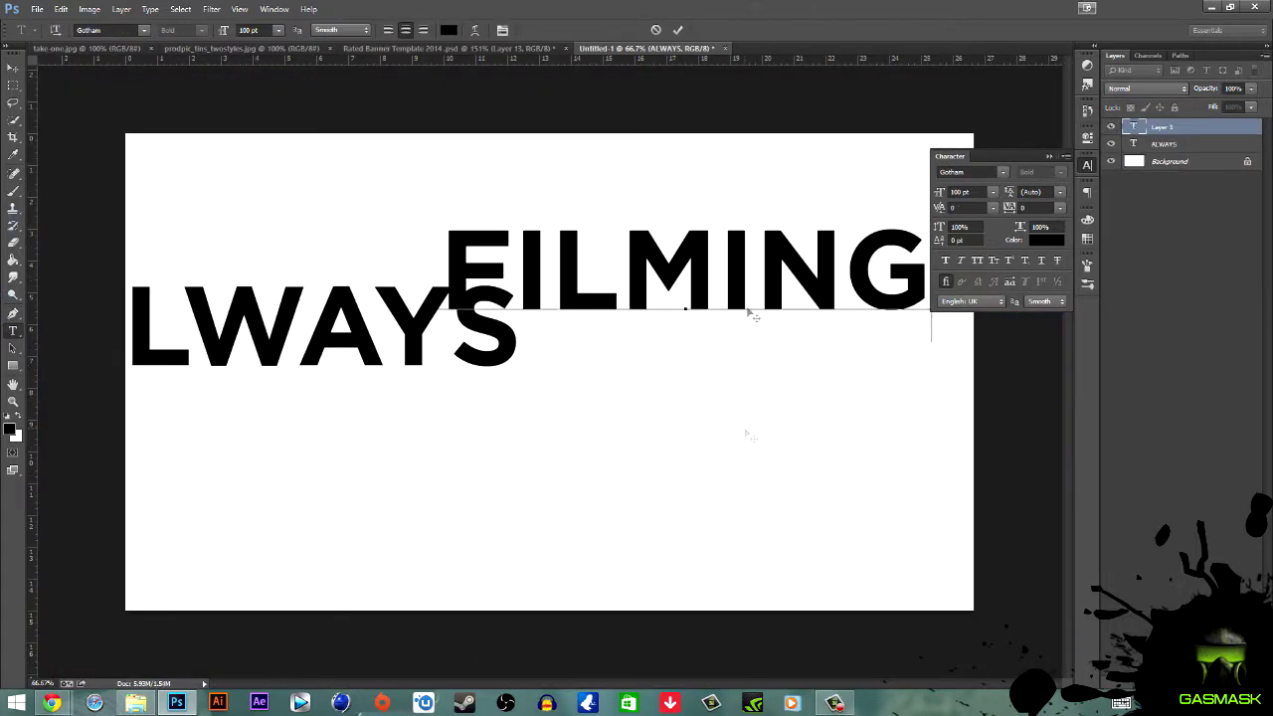
Position the FILMING text layer directly beneath ALWAYS.
left_click_drag(613, 335, 625, 361)
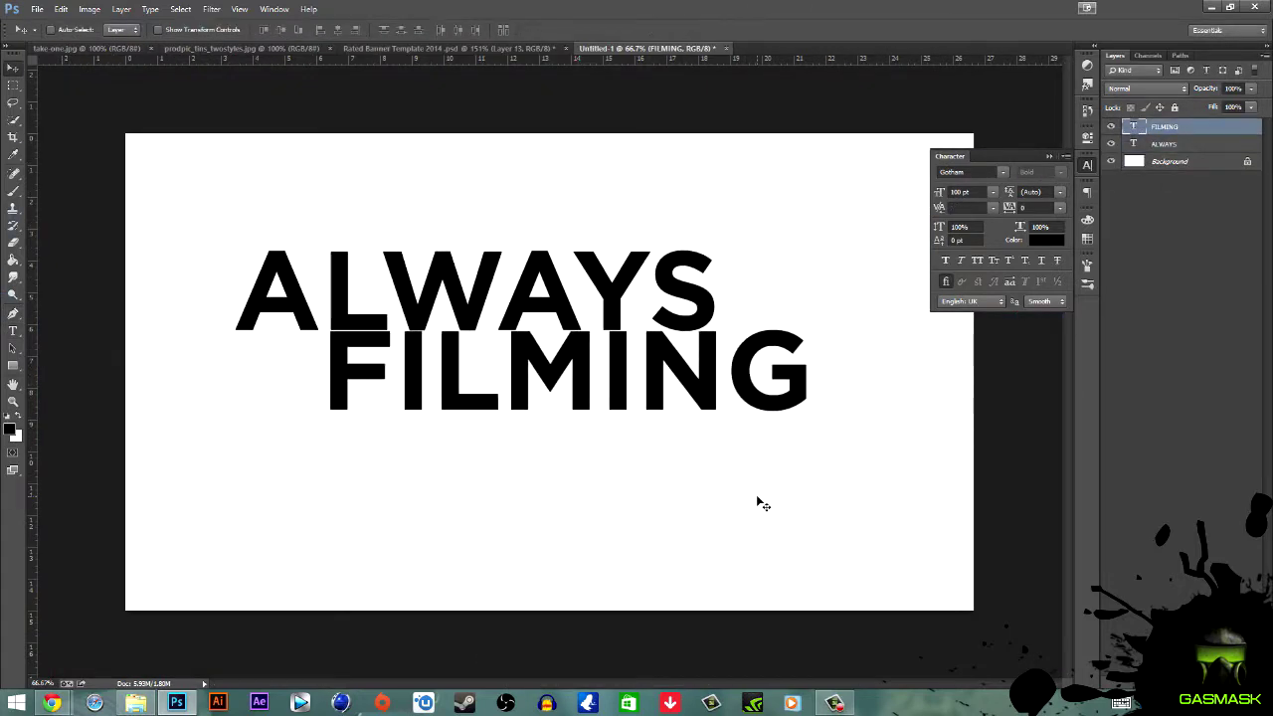
left_click_drag(662, 410, 651, 408)
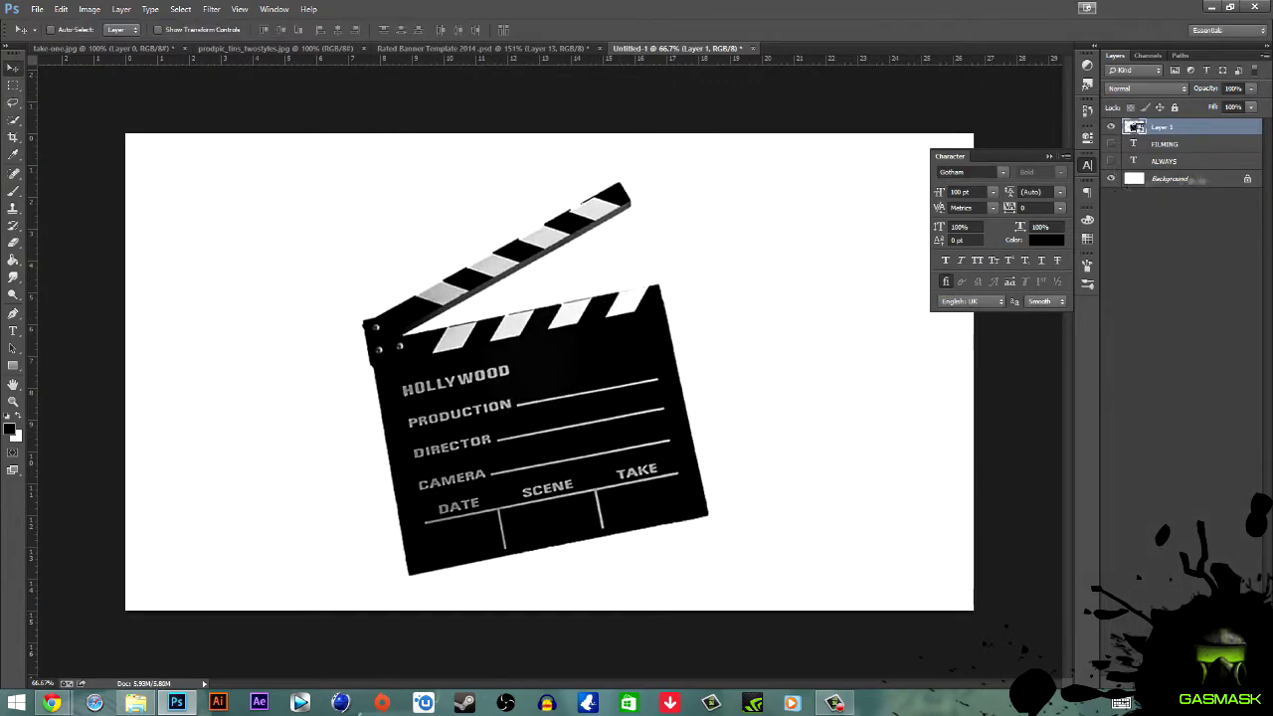
Hide the white Background layer and attempt to select the clapper image.
left_click(1111, 178)
key("w")
key("Delete")
key("Return")
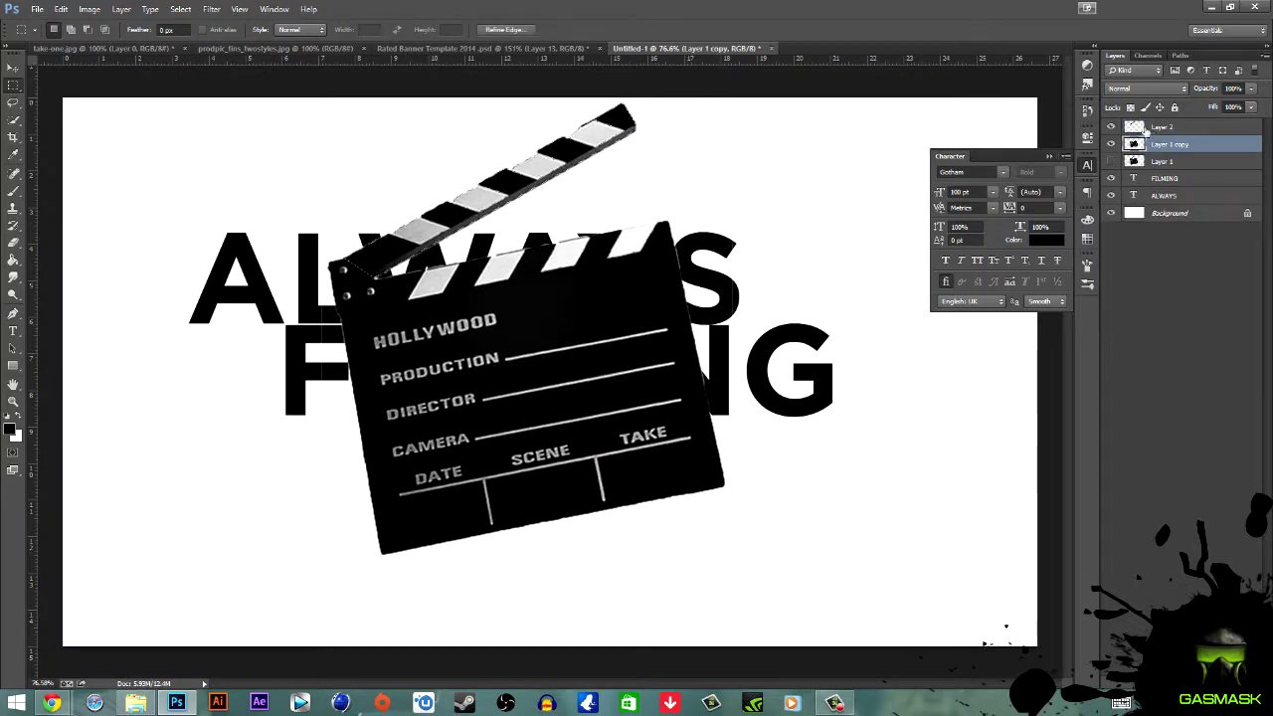
Rotate the clapper stick on Layer 2 open above the board.
left_click(1162, 128)
key("ctrl+t")
left_click_drag(636, 109, 497, 129)
key("Return")
key("ctrl+plus")
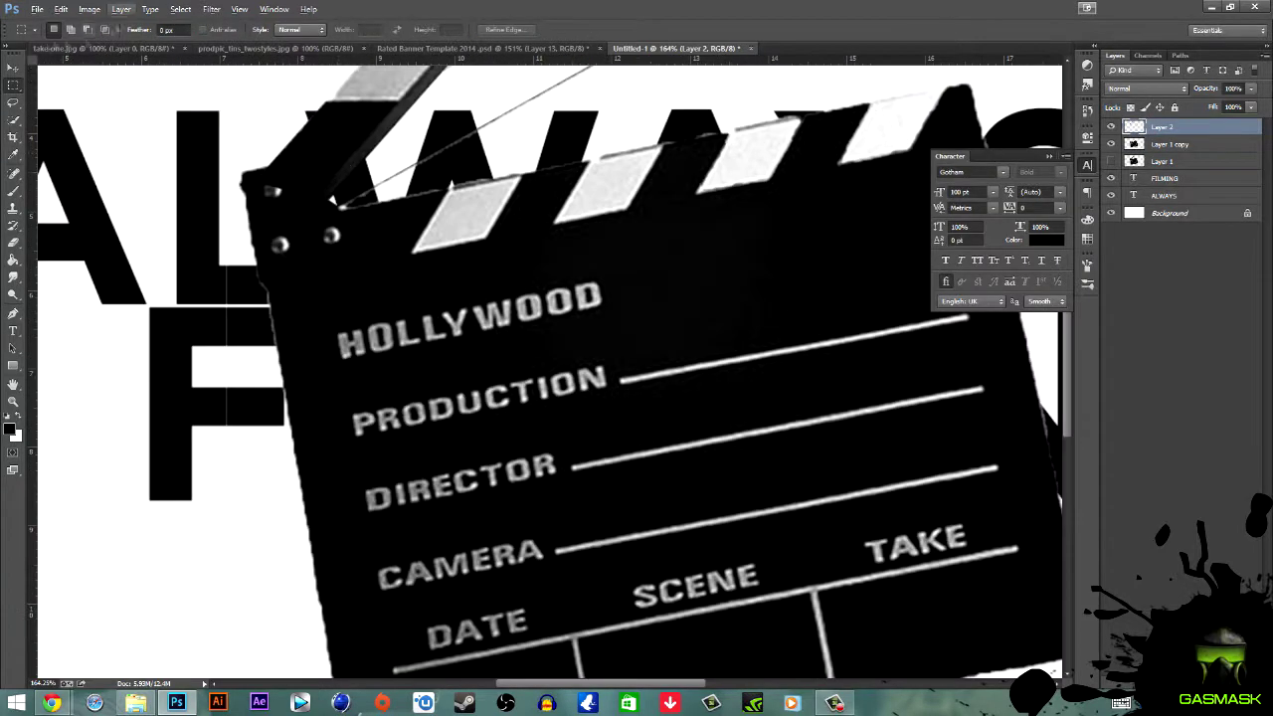
Erase around the clapper hinge, then step back through undo and redo.
key("e")
scroll(271, 169, "up", 3)
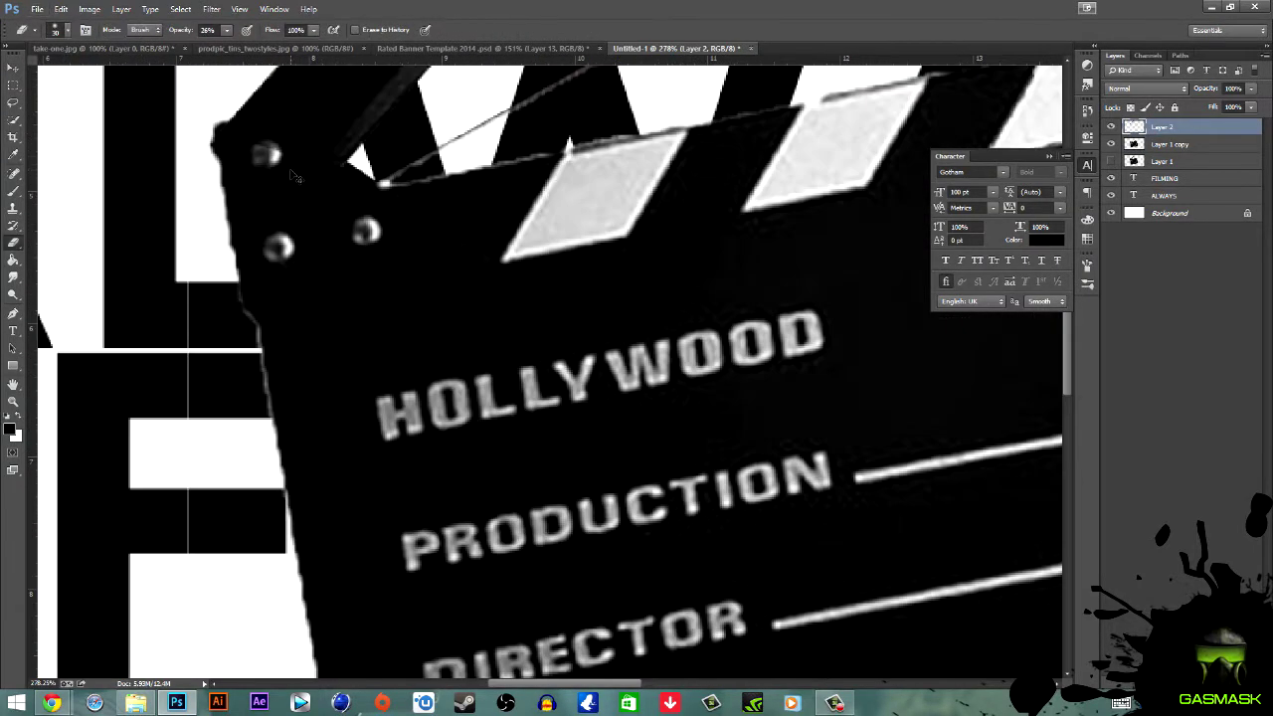
scroll(269, 147, "down", 5)
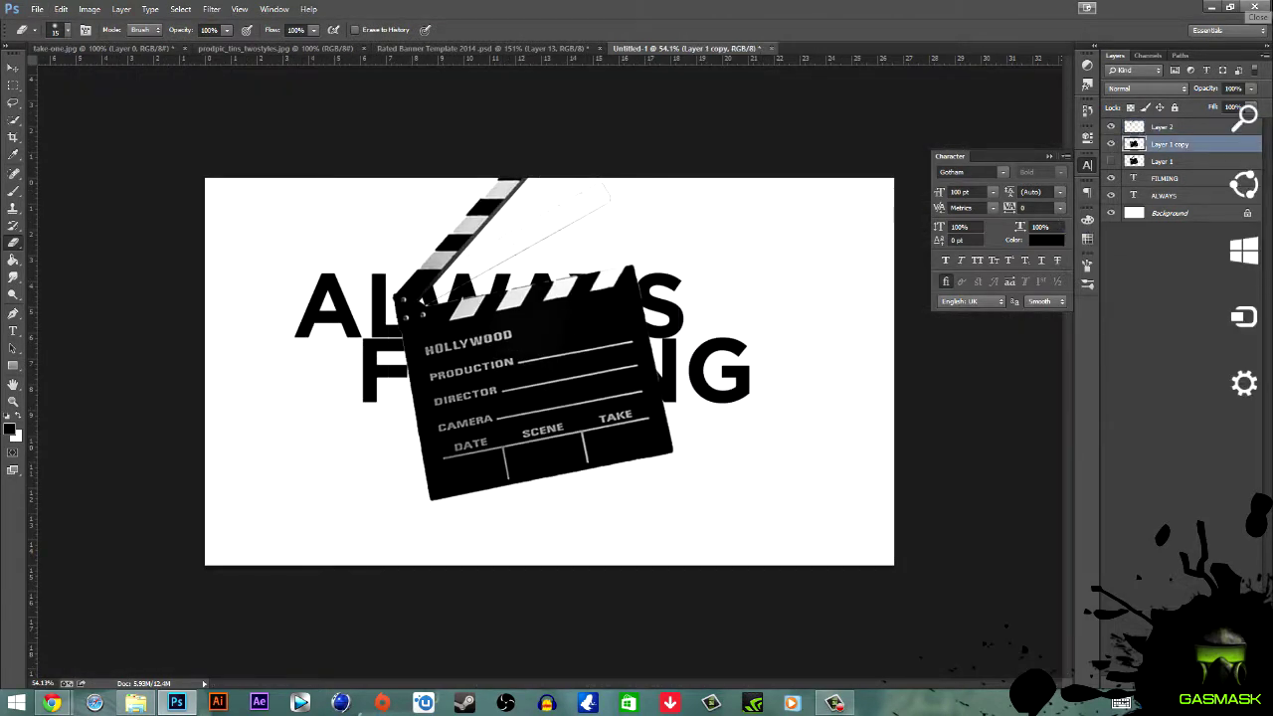
scroll(668, 265, "up", 3)
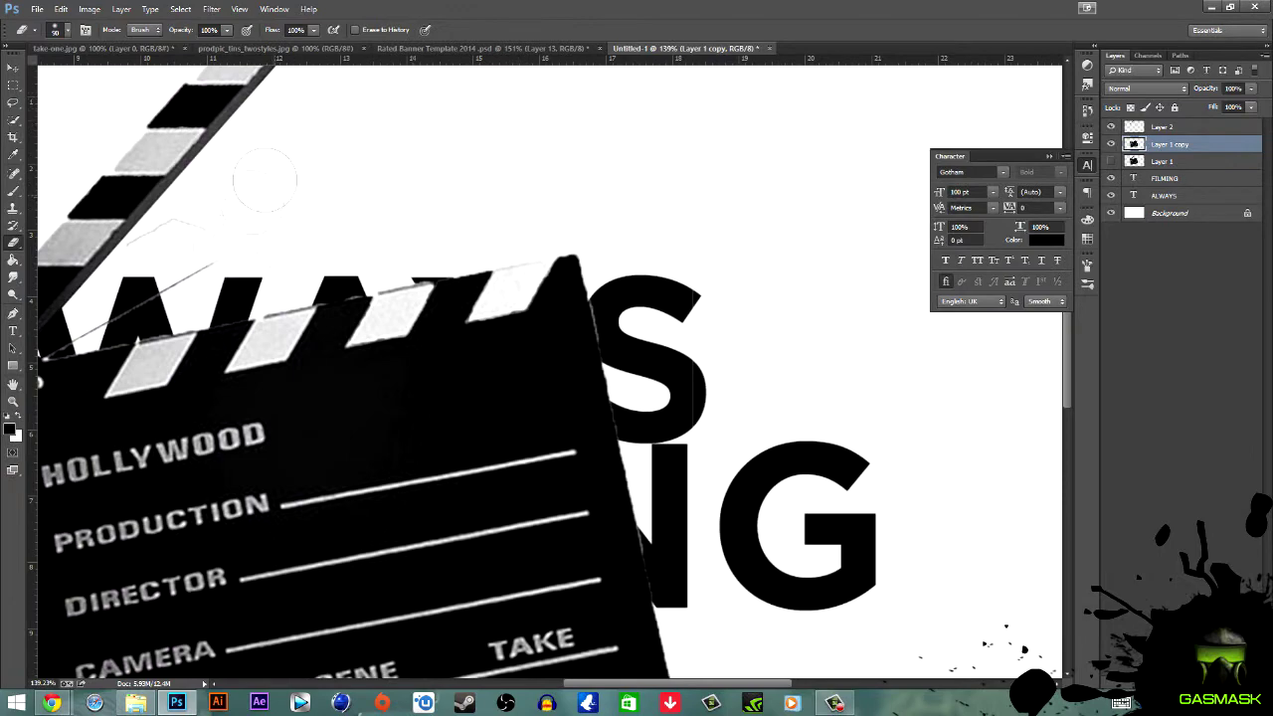
scroll(265, 181, "down", 3)
scroll(265, 180, "up", 4)
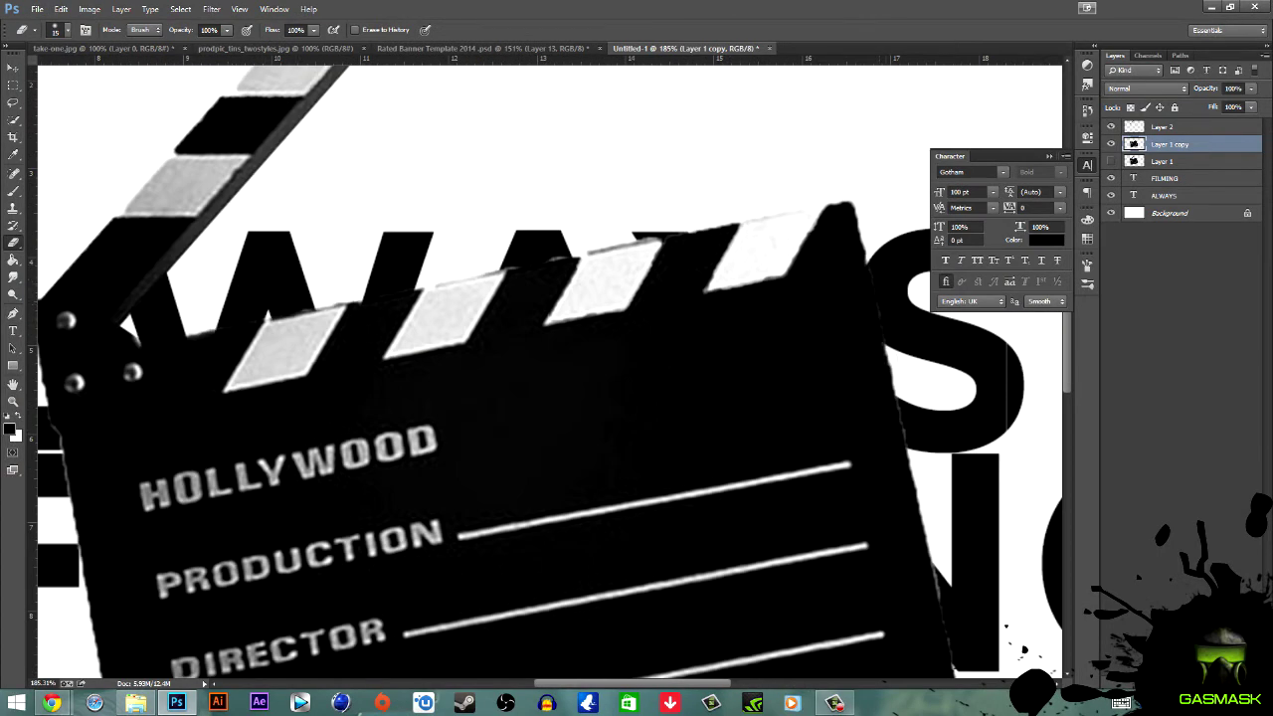
scroll(794, 462, "down", 4)
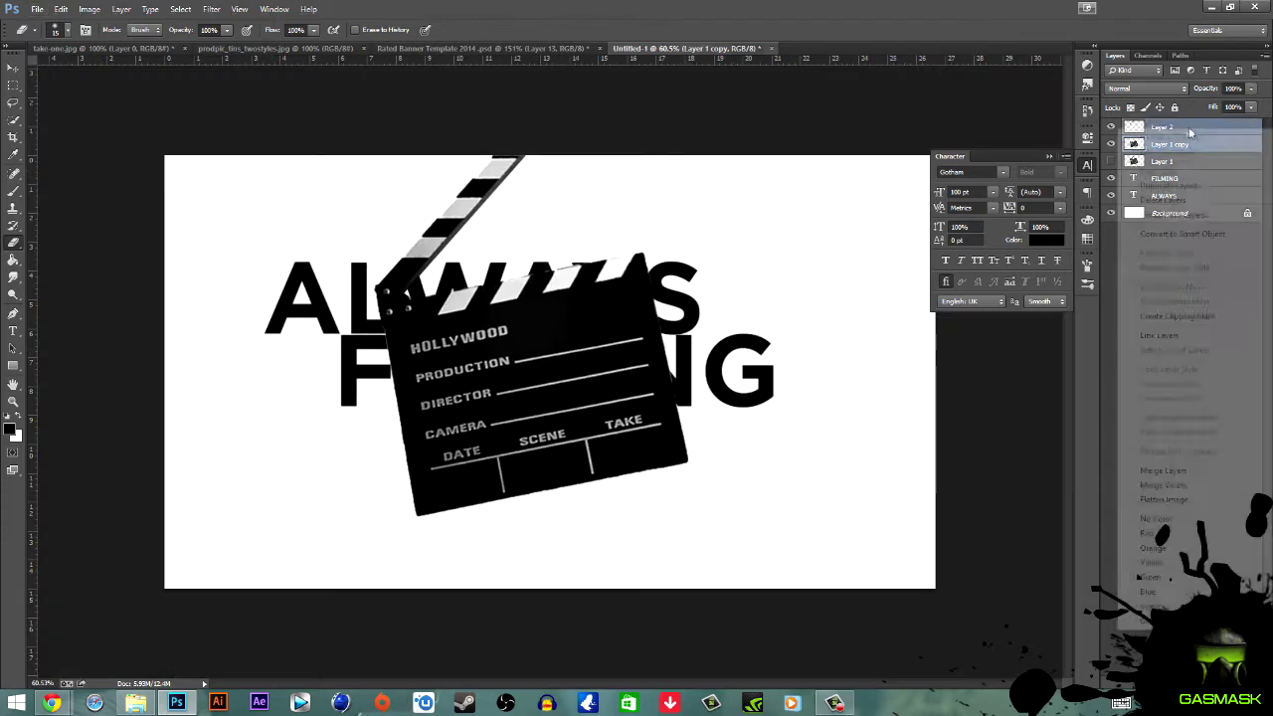
key("ctrl+alt+z")
key("ctrl+alt+z")
key("ctrl+alt+z")
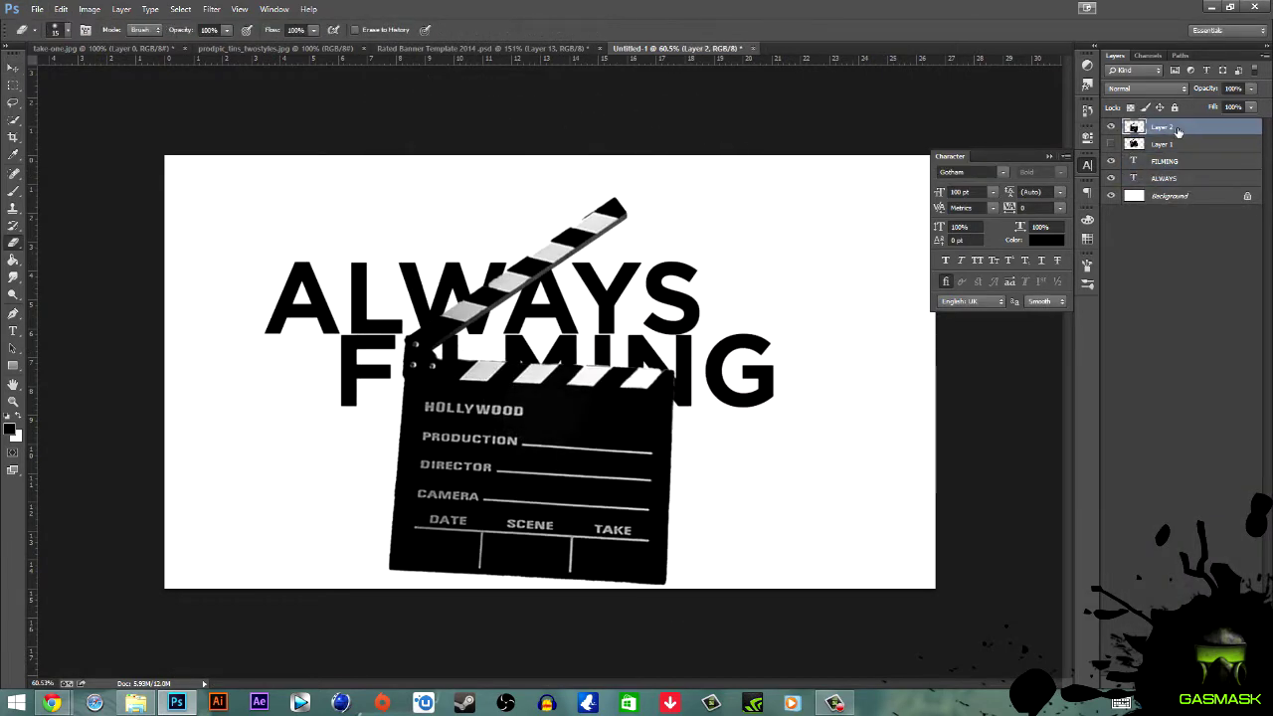
key("ctrl+shift+z")
key("ctrl+shift+z")
Try tilting the ALWAYS and FILMING text together to match the clapper, then cancel and undo.
left_click(1165, 161)
left_click(1164, 178, "shift")
key("ctrl+t")
left_click_drag(774, 408, 768, 425)
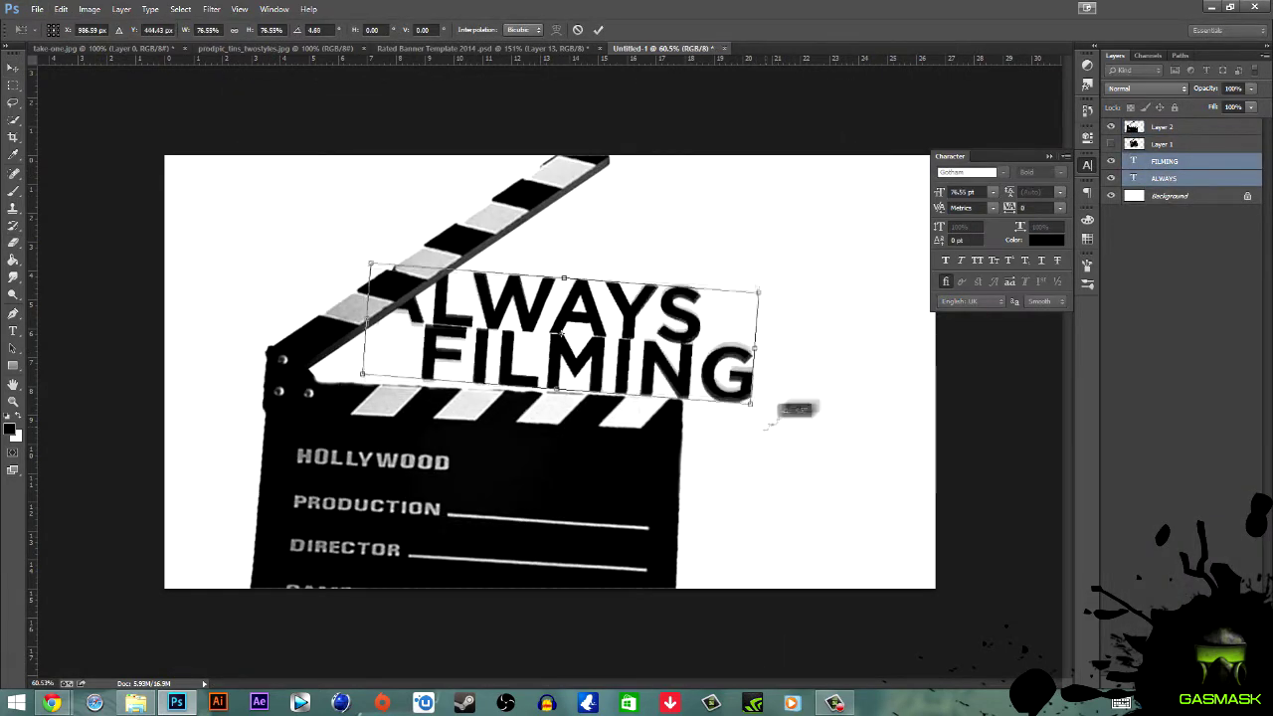
key("Escape")
key("ctrl+alt+z")
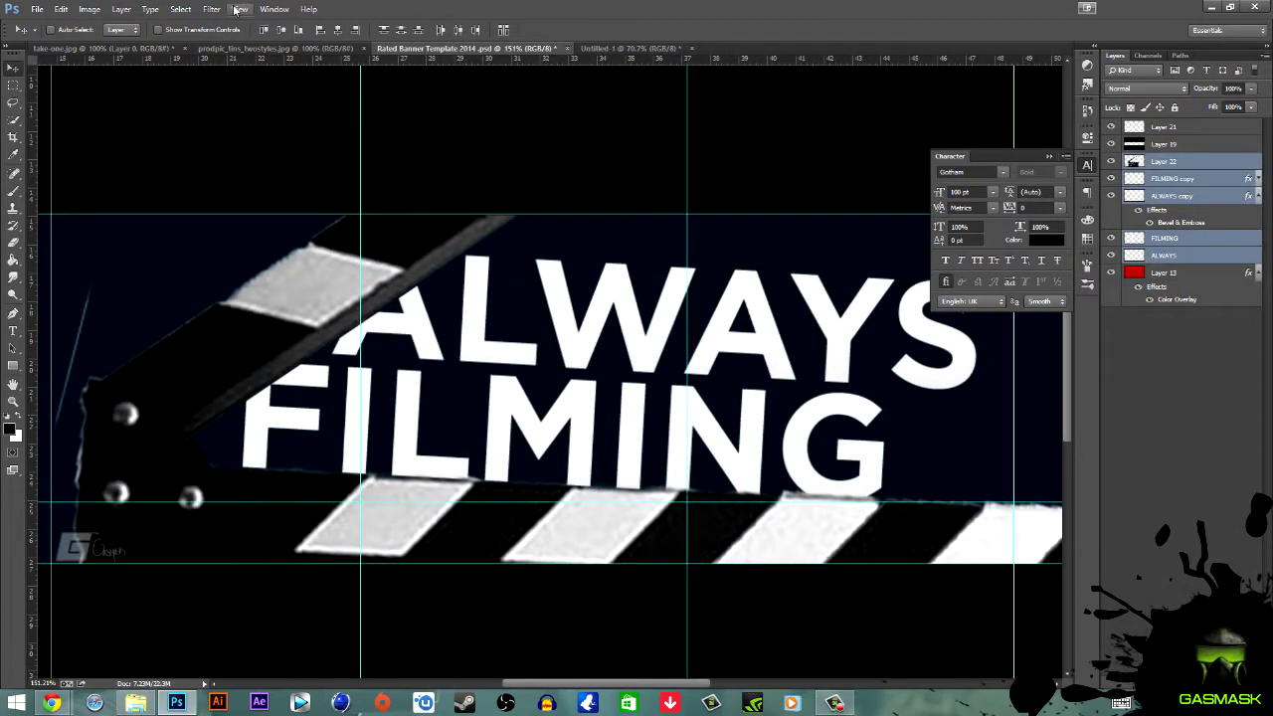
Reposition the clapperboard image in the banner and add a new empty layer.
left_click_drag(527, 288, 482, 383)
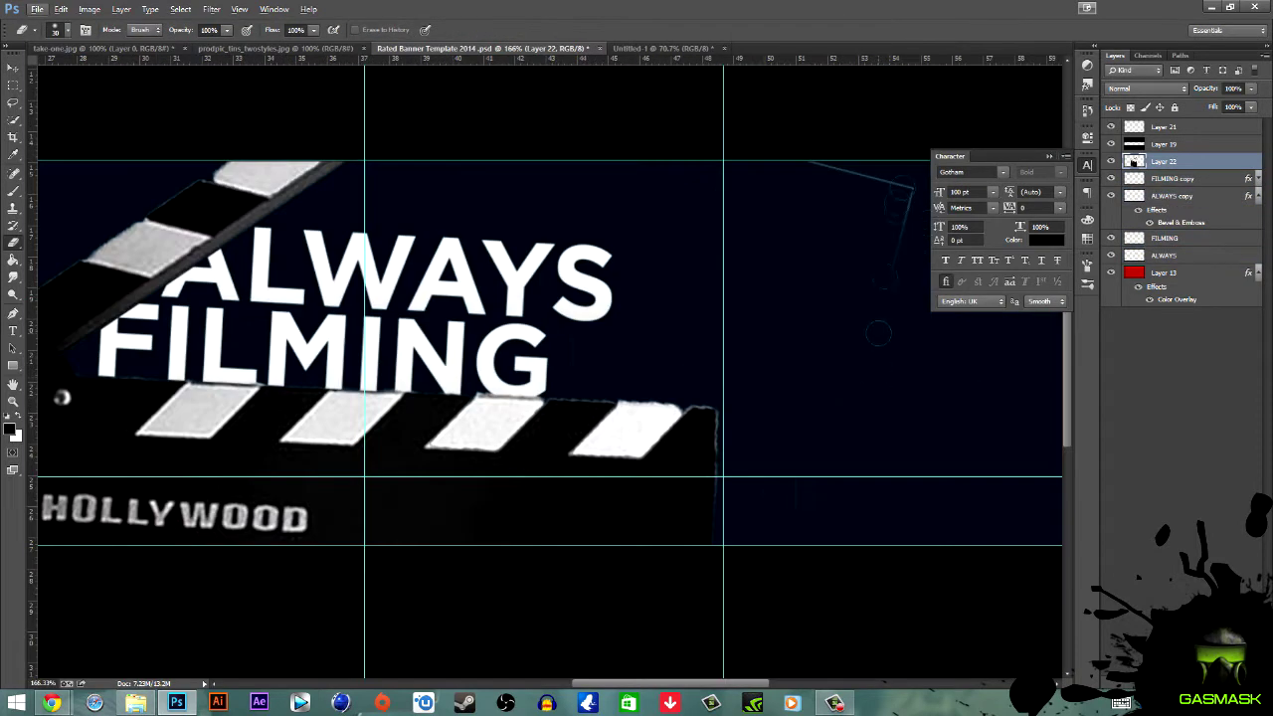
scroll(383, 372, "down", 3)
scroll(349, 437, "up", 5)
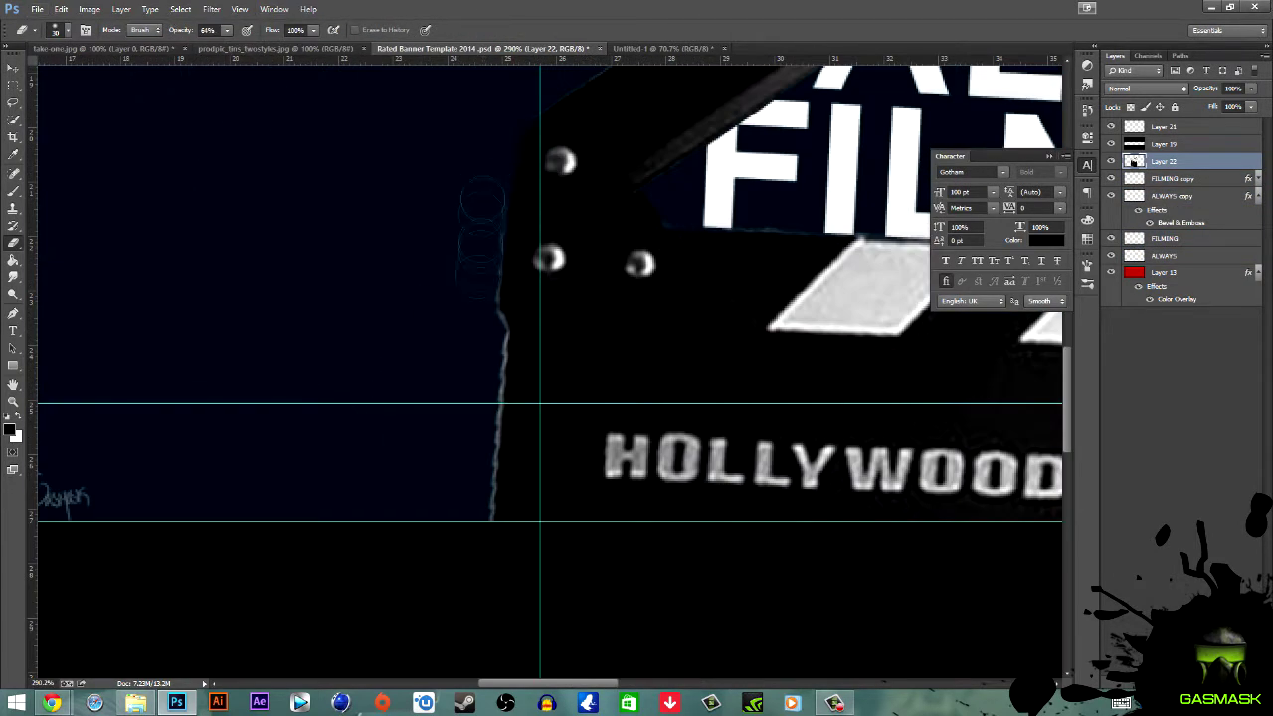
scroll(845, 448, "down", 3)
key("ctrl+shift+alt+n")
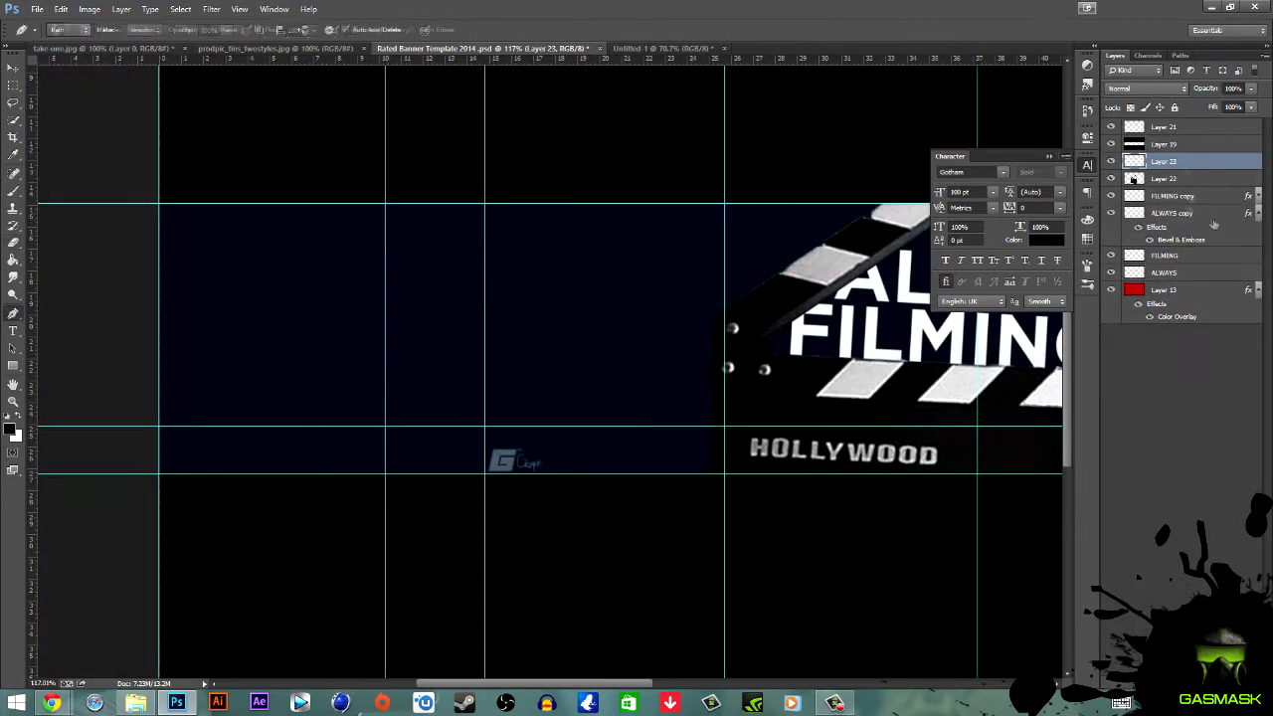
Trace the clapper stick outline as a filled Pen shape.
scroll(547, 298, "right", 5)
left_click(121, 29)
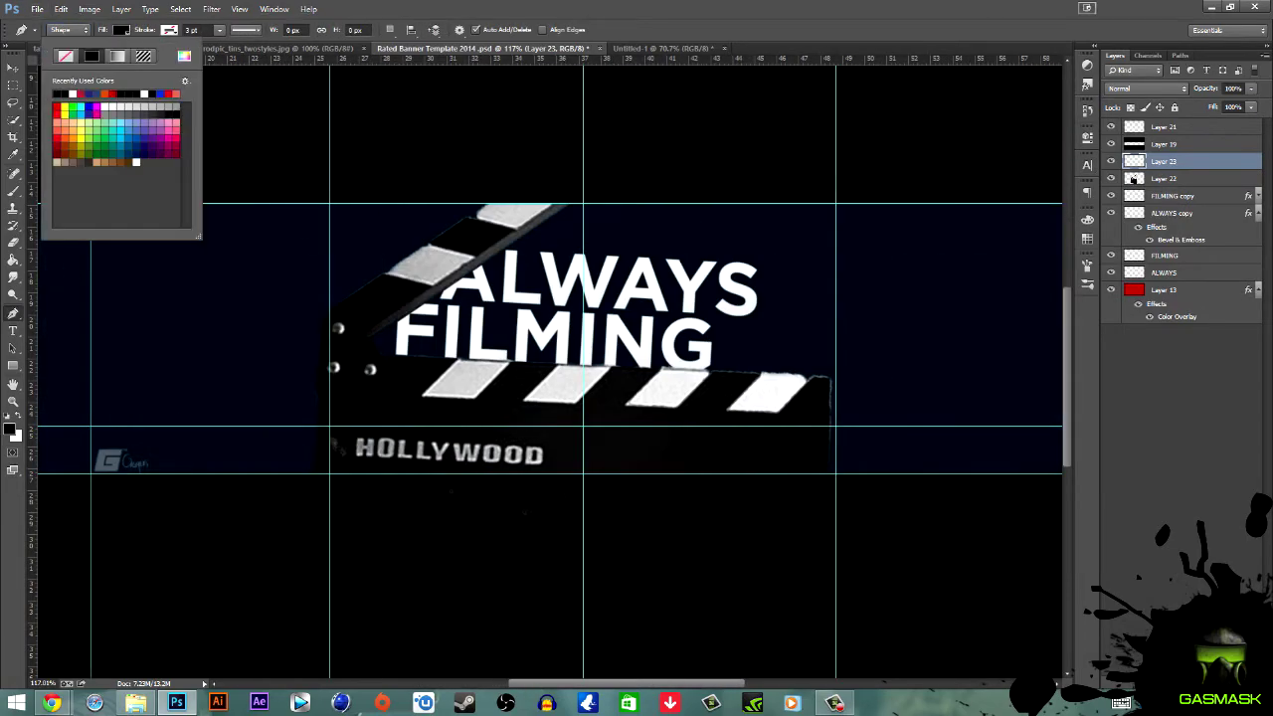
scroll(335, 400, "up", 5)
scroll(334, 400, "down", 3)
left_click(341, 432)
scroll(304, 484, "down", 3)
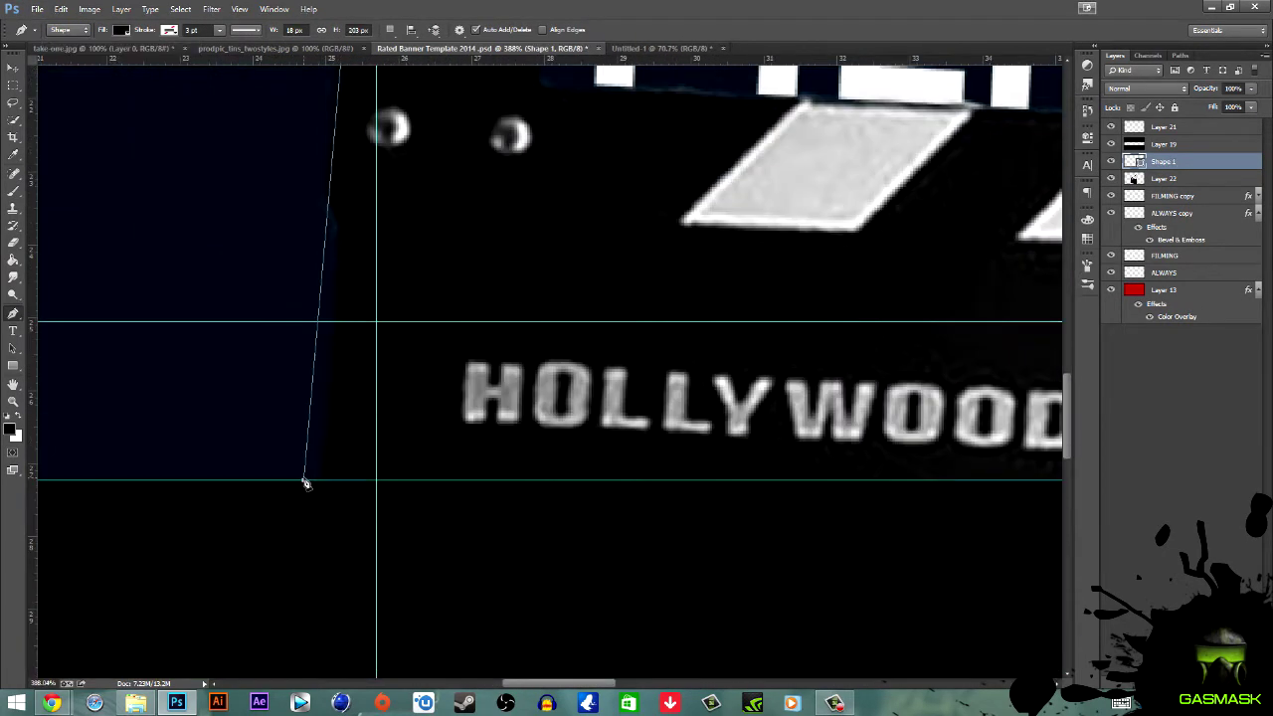
scroll(304, 483, "up", 3)
left_click(699, 474)
scroll(699, 475, "down", 3)
scroll(699, 475, "up", 3)
Set the stick shape to 37% opacity, add its top corner, and hide it.
key("3")
key("7")
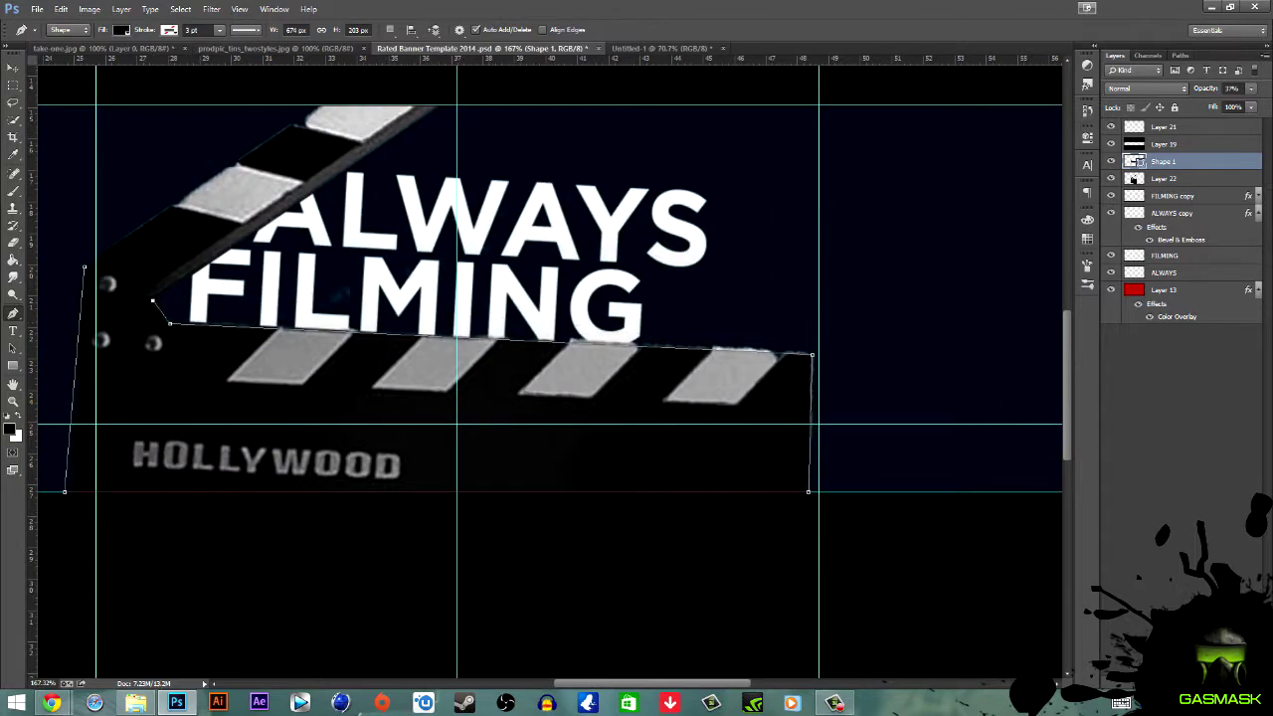
left_click(442, 105)
scroll(321, 282, "up", 3)
left_click(1111, 161)
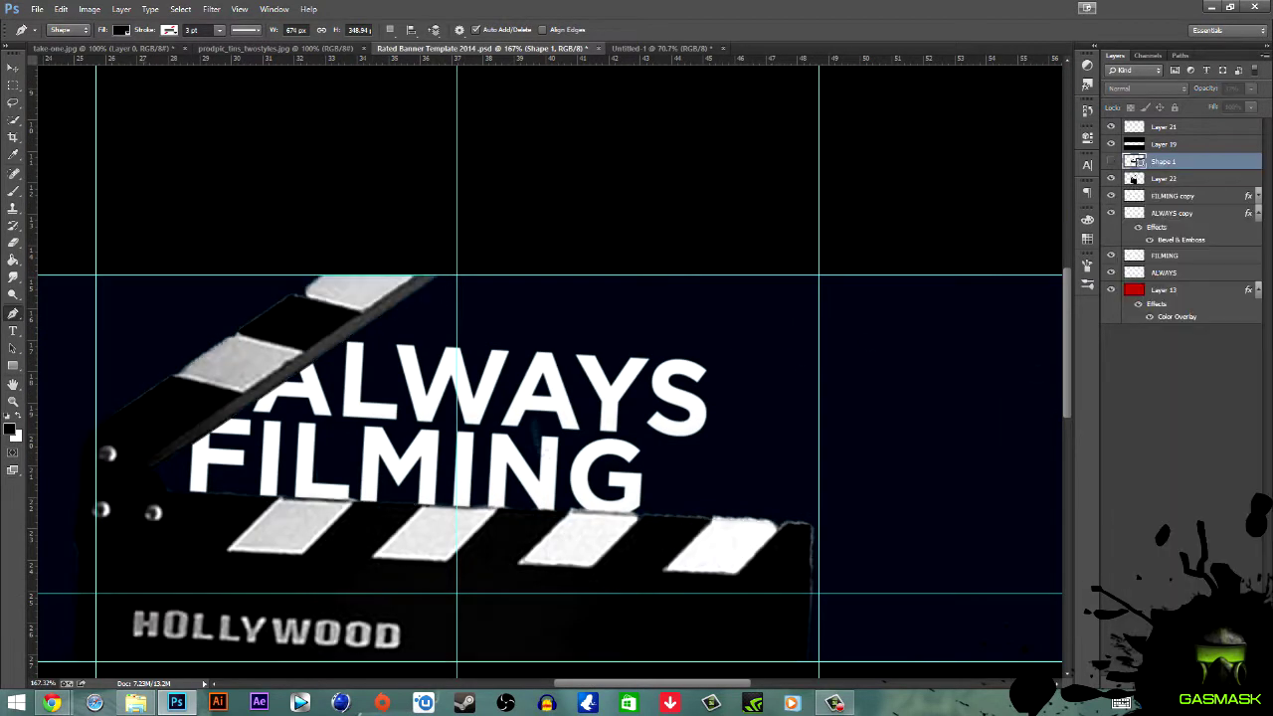
Draw the clapper board's body as a filled shape and show the stick shape again.
left_click(121, 29)
left_click(65, 660)
left_click(74, 542)
left_click(808, 659)
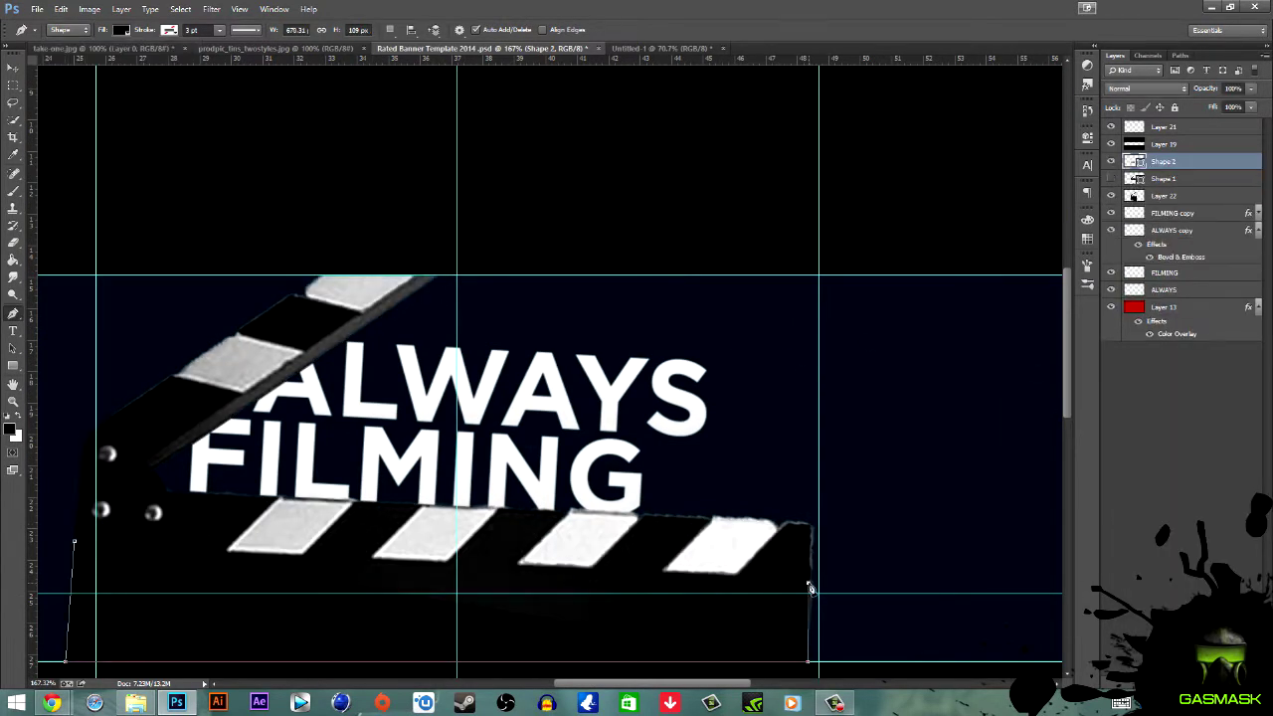
left_click(74, 542)
left_click(1164, 178)
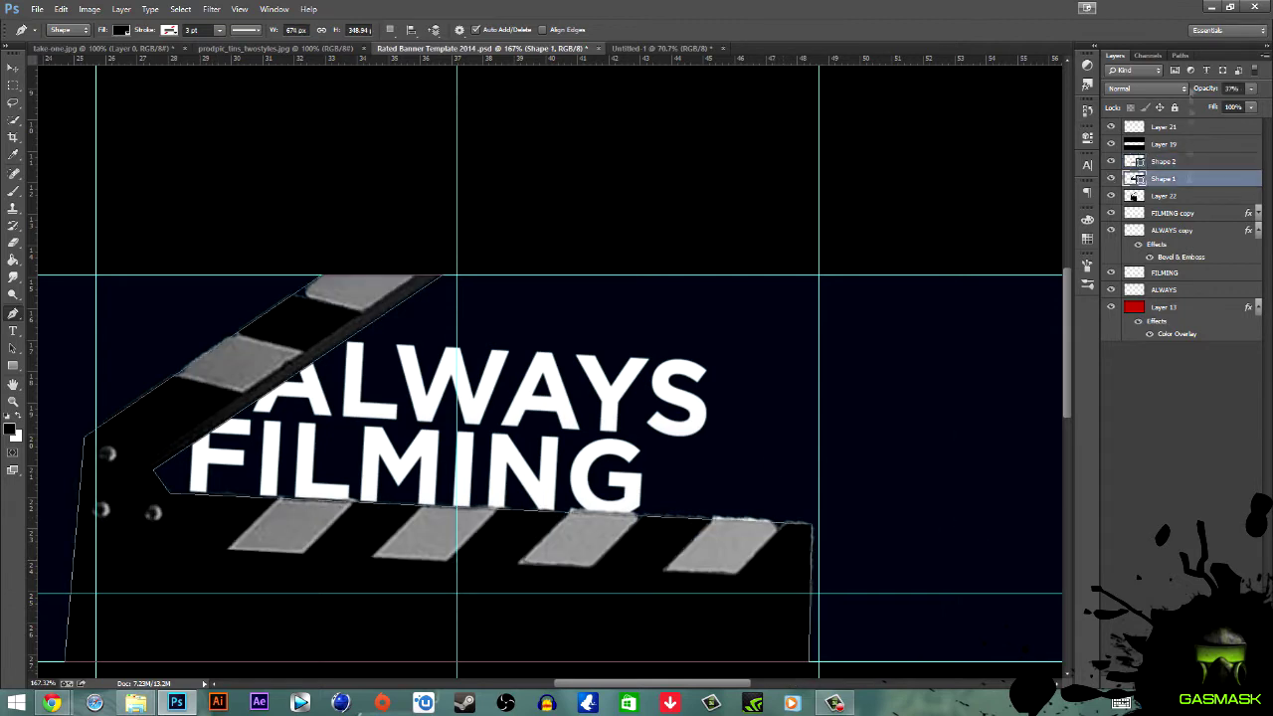
left_click(1111, 178)
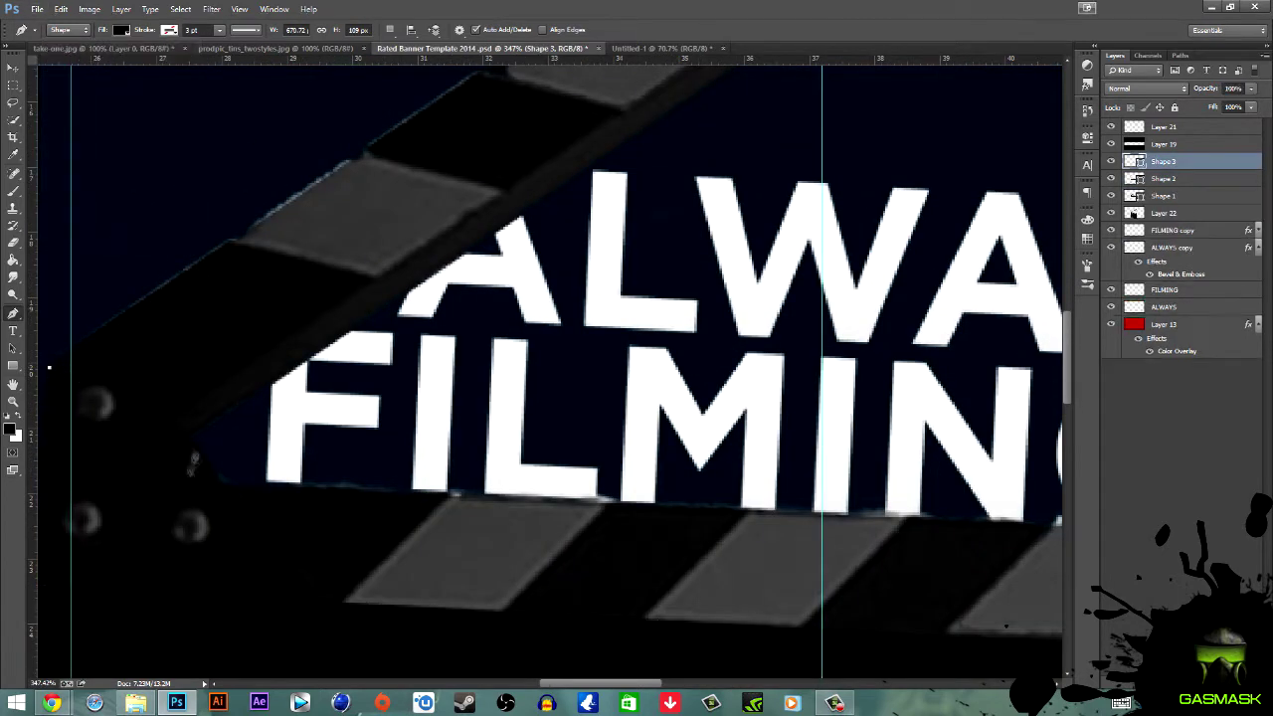
Open another document from the File menu.
scroll(185, 542, "left", 3)
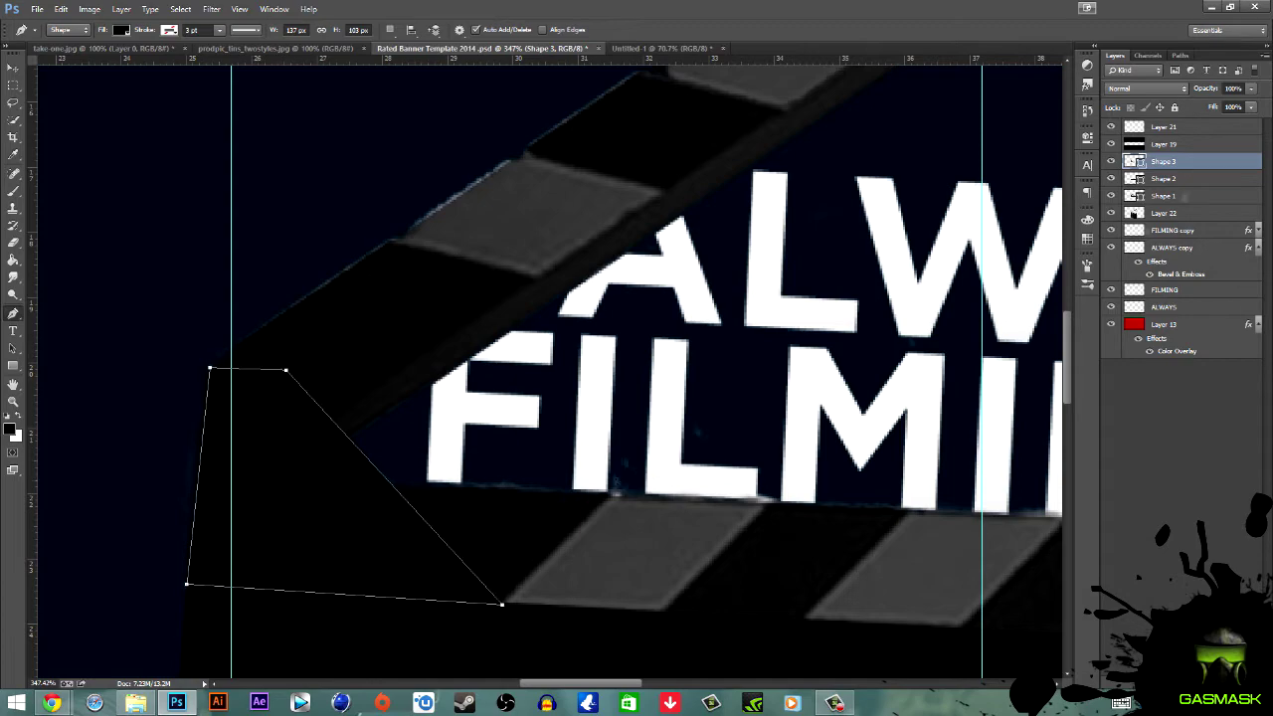
left_click(37, 9)
left_click(55, 42)
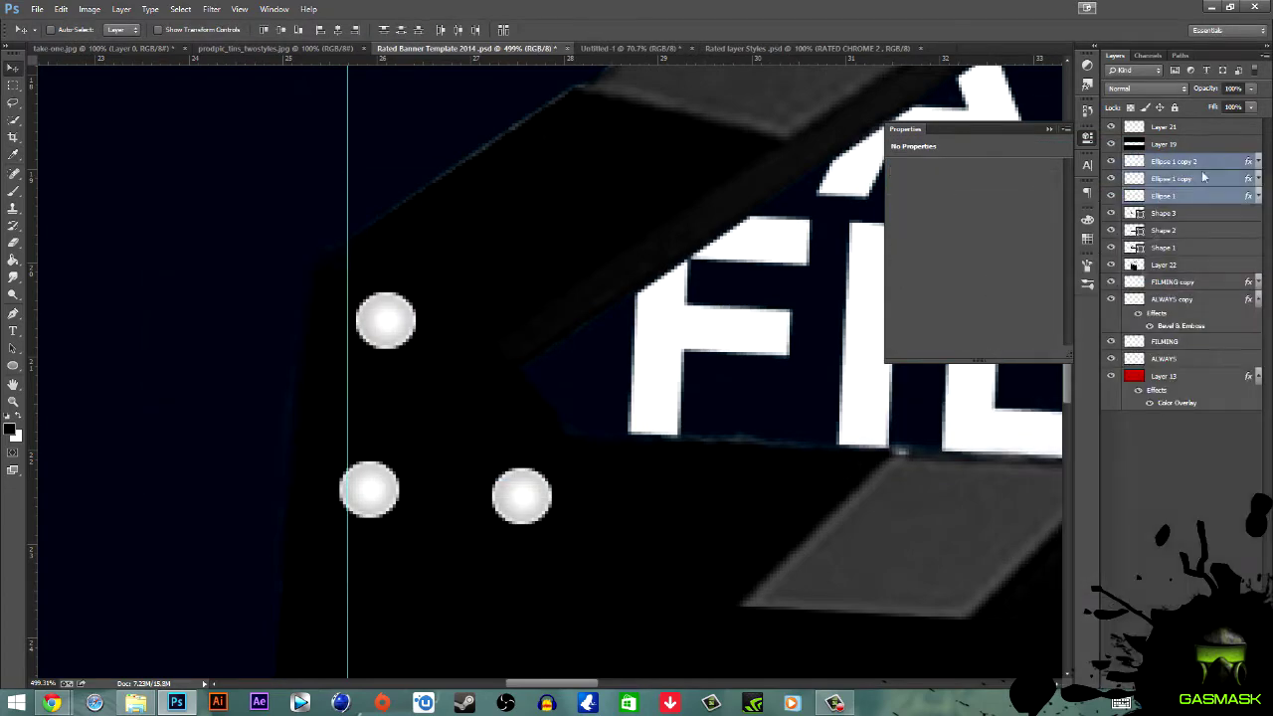
Fill the parallelogram stripe white and clip it to the clapper bar shape.
left_click(1187, 216)
scroll(547, 358, "down", 5)
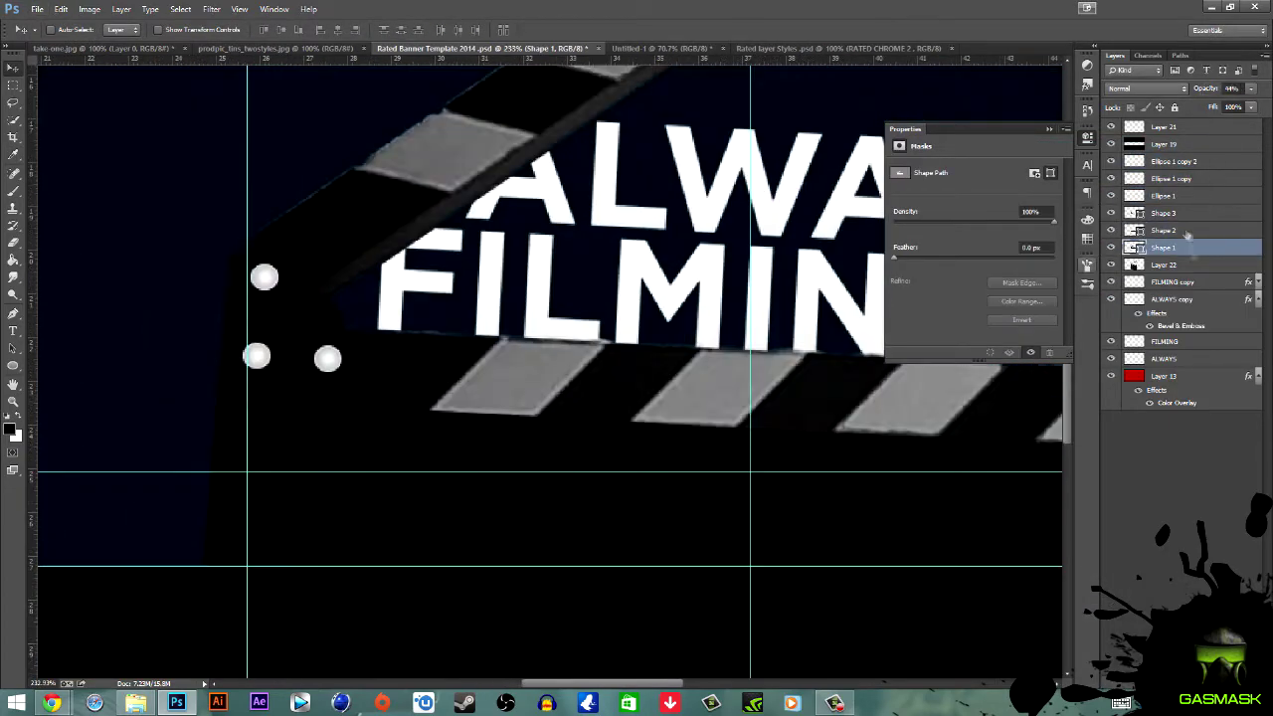
left_click(1164, 196)
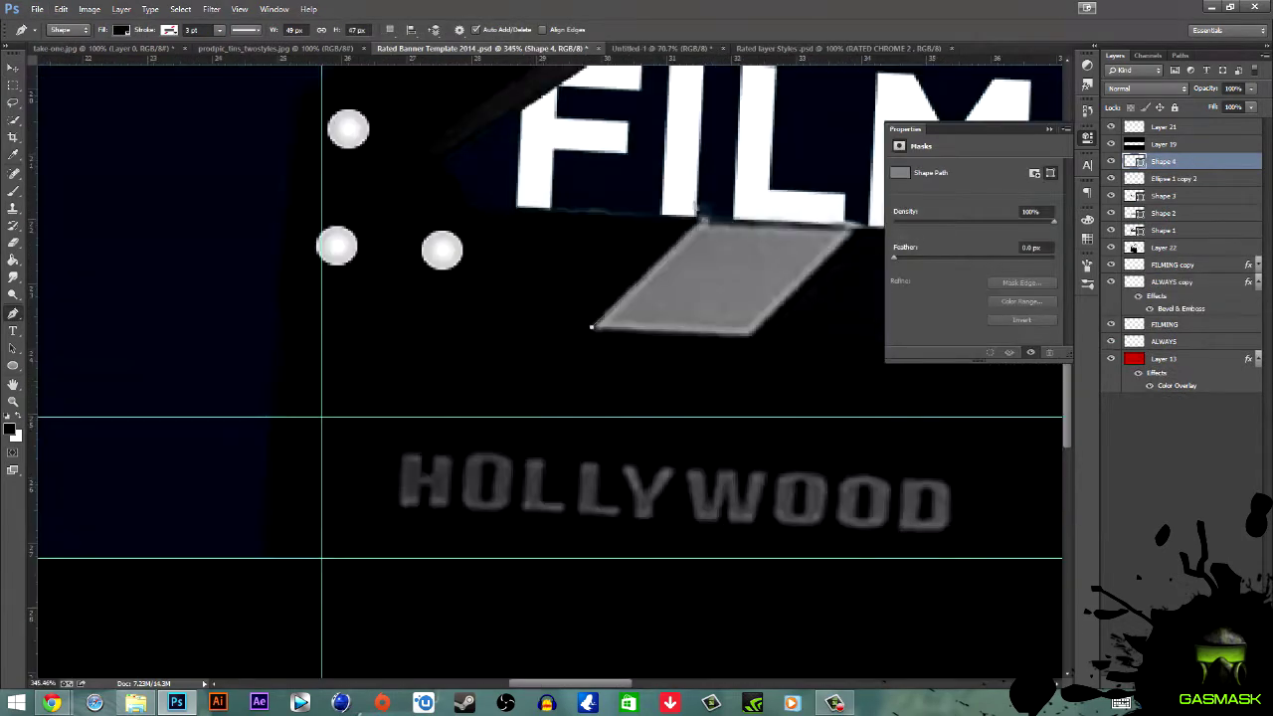
left_click(122, 29)
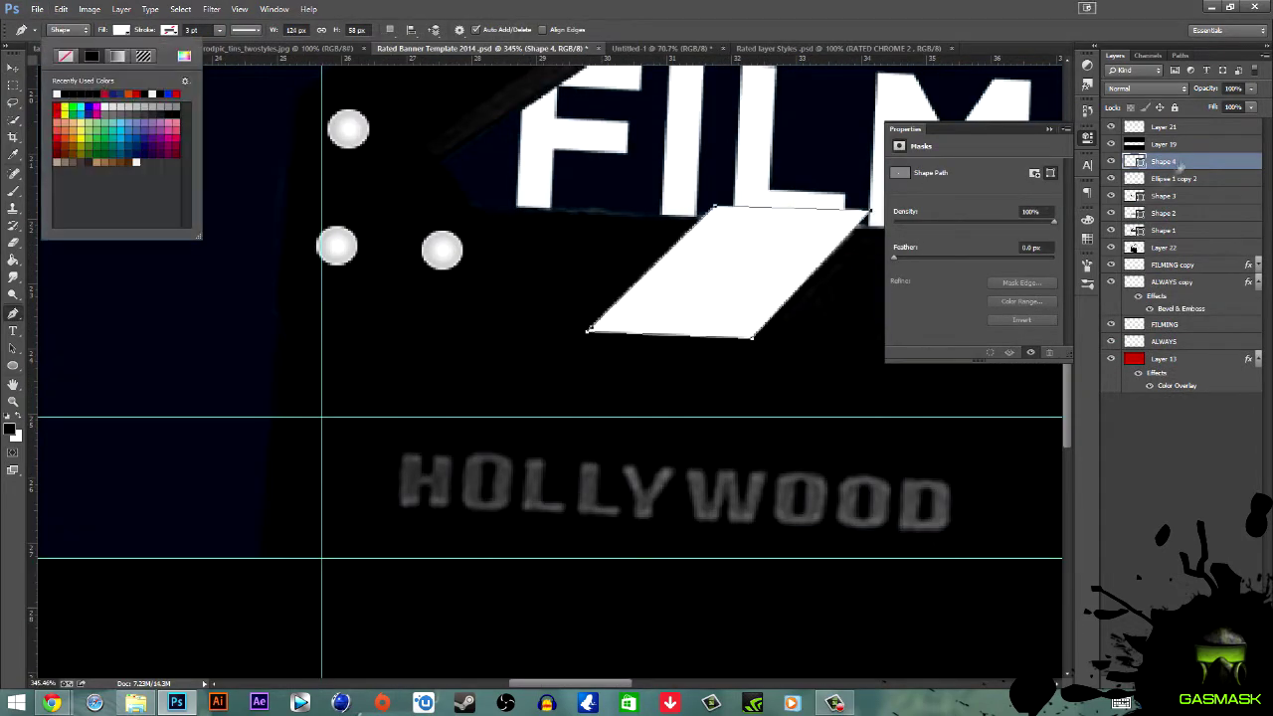
right_click(1163, 213)
left_click(1164, 229)
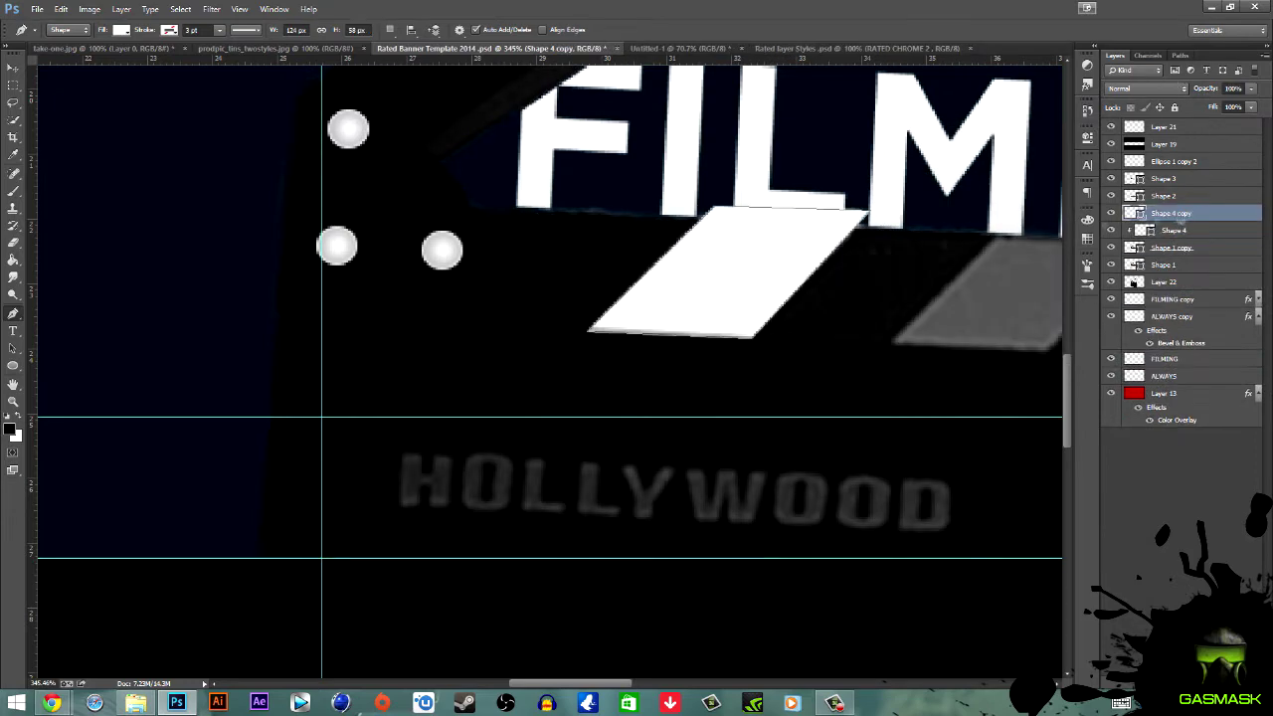
Place clipped stripe copies along the bar and show the clapper top and HOLLYWOOD layer.
left_click_drag(250, 284, 484, 293)
right_click(1194, 230)
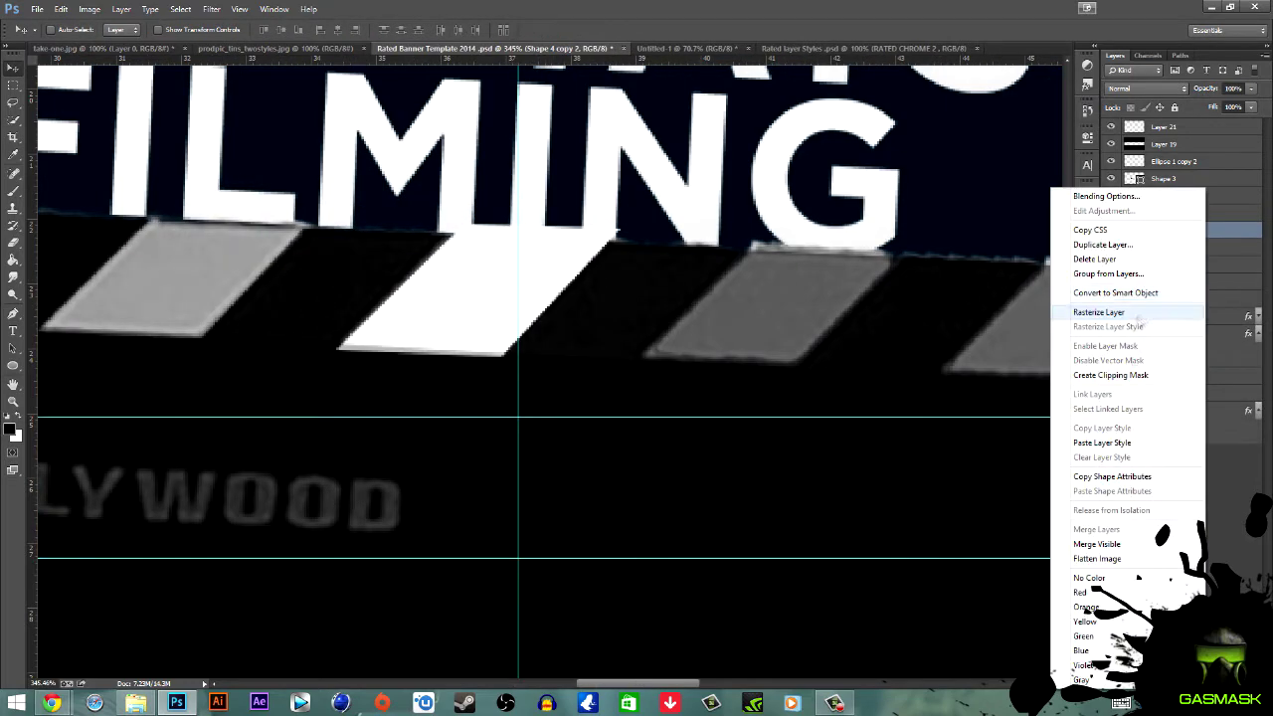
left_click(1110, 375)
right_click(1184, 230)
left_click_drag(557, 328, 633, 347)
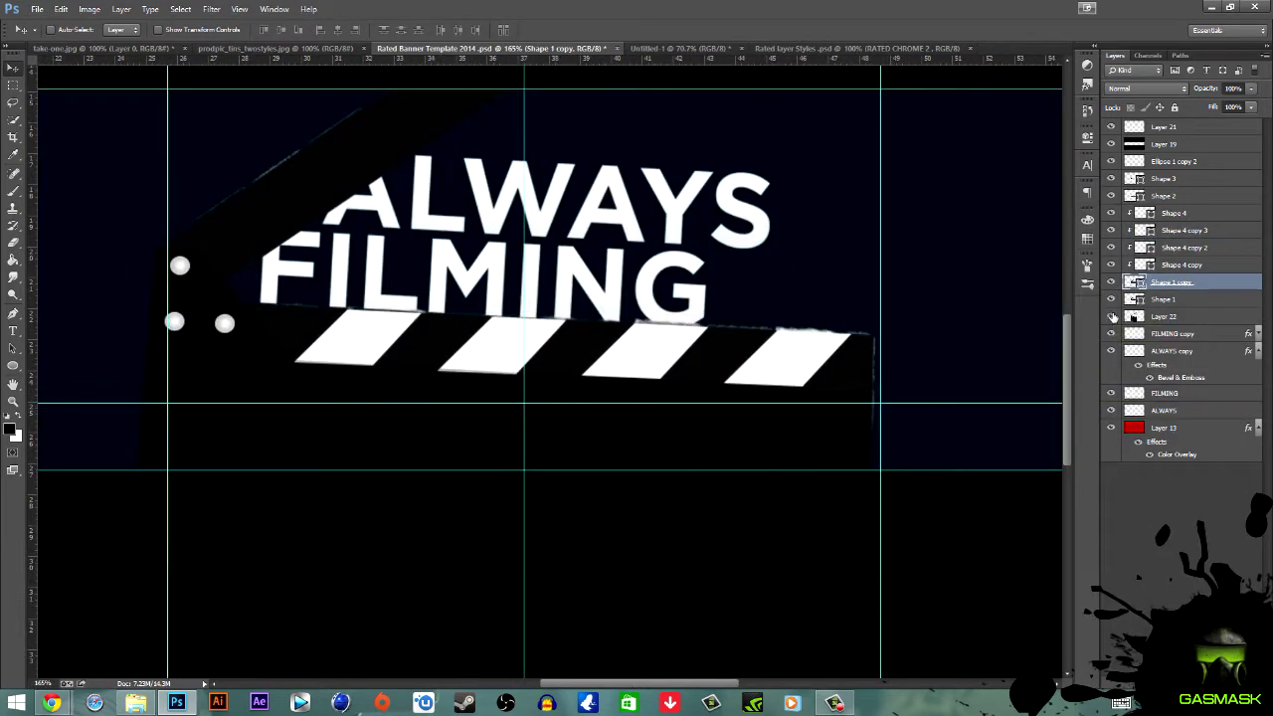
left_click(1112, 316)
Set the layer to 63% opacity and the font to Impact.
key("6")
key("3")
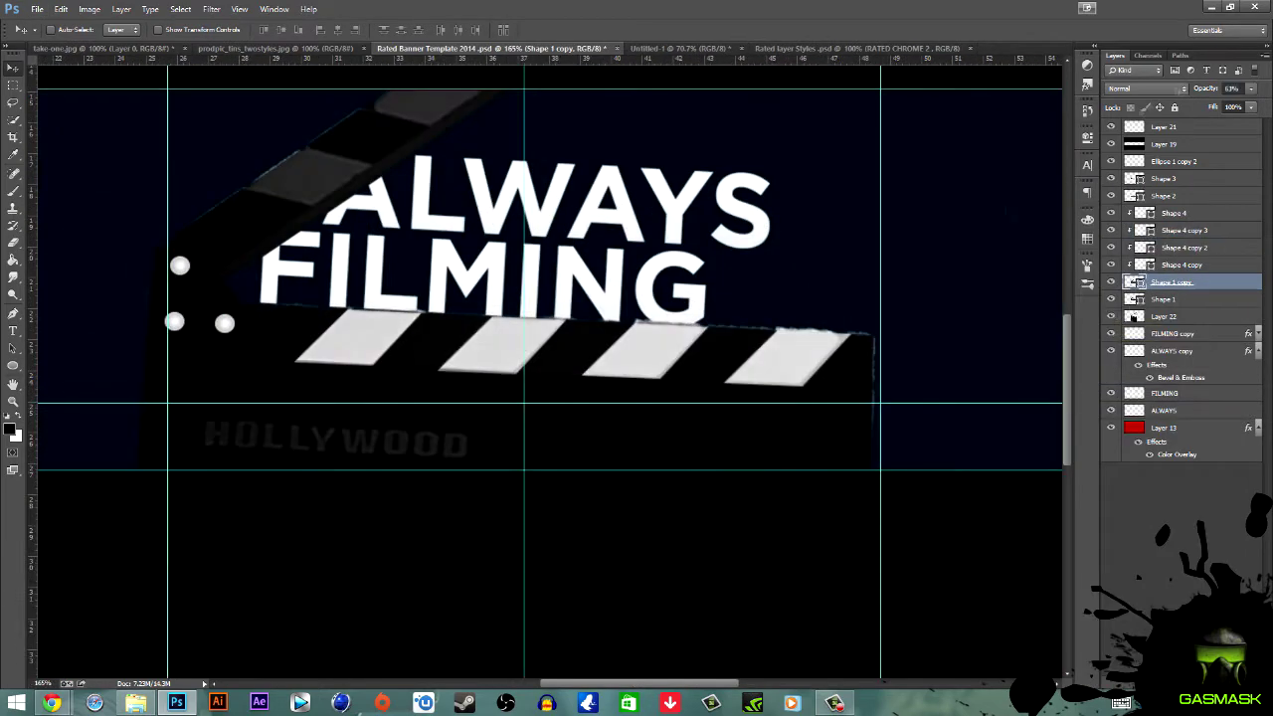
left_click(133, 31)
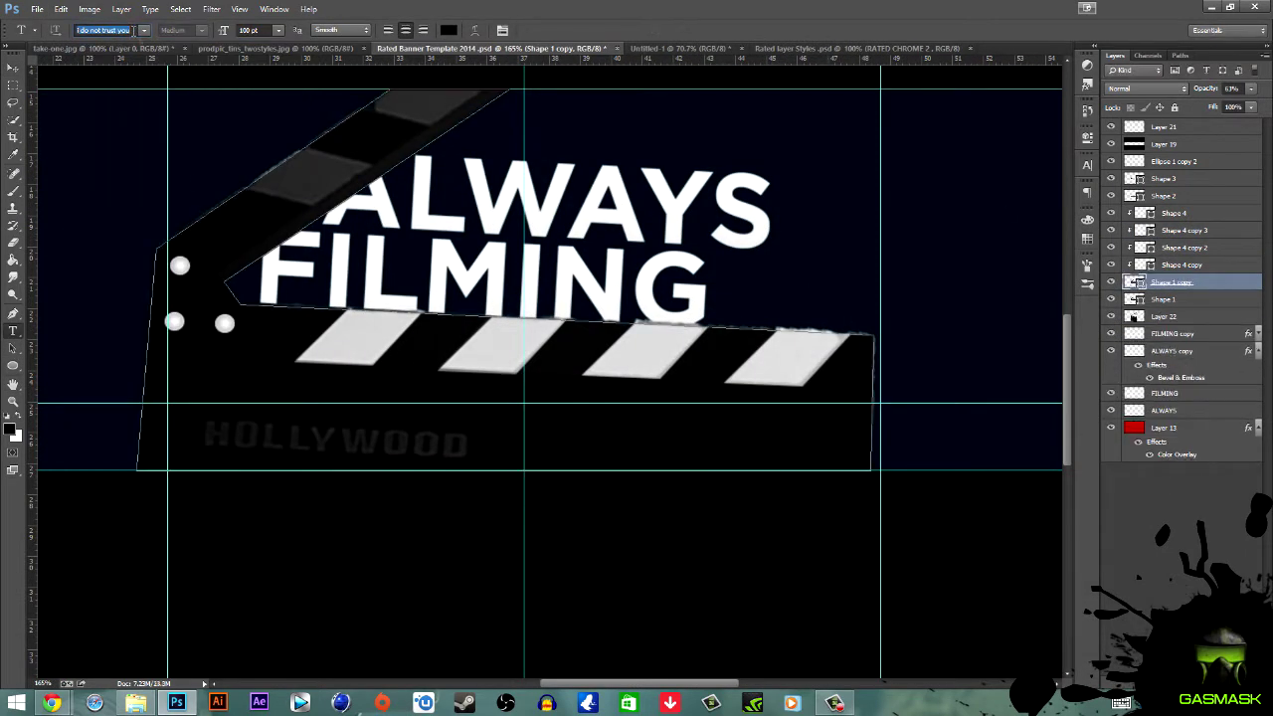
type("Impact")
left_click(932, 253)
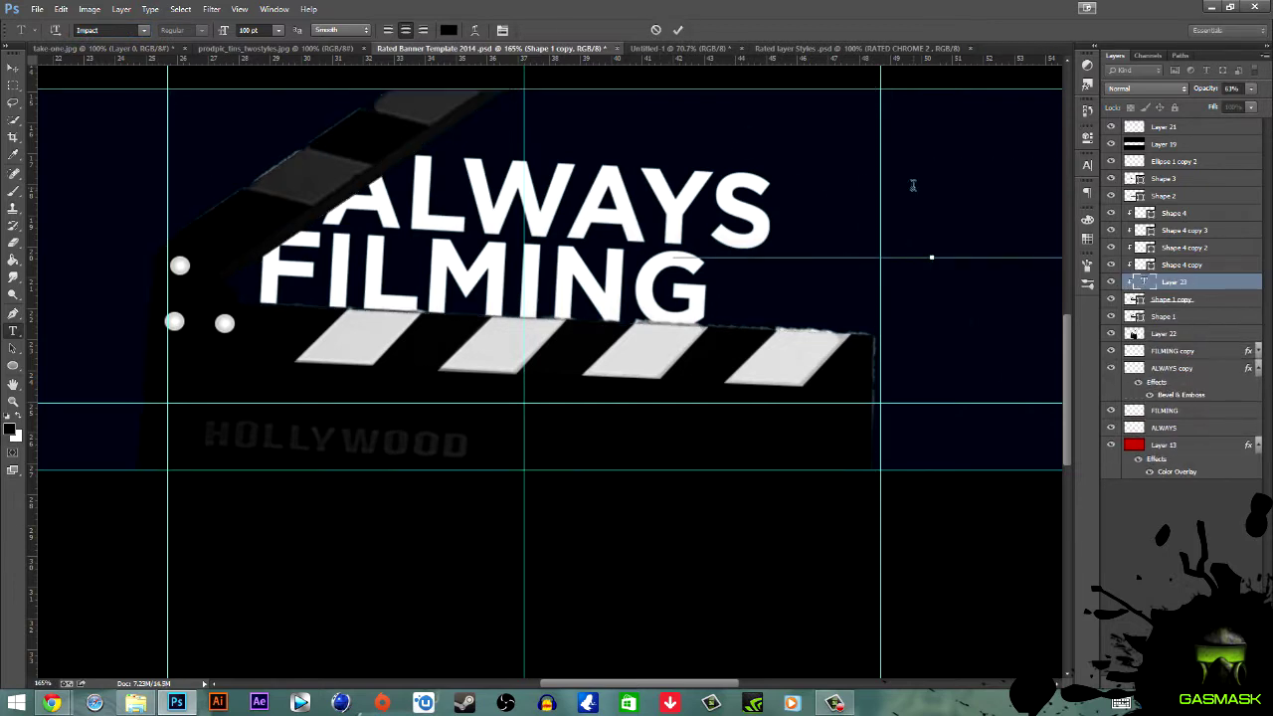
Duplicate the HOLLYWOOD text layer and enlarge the copy upright.
right_click(1197, 212)
left_click(1080, 452)
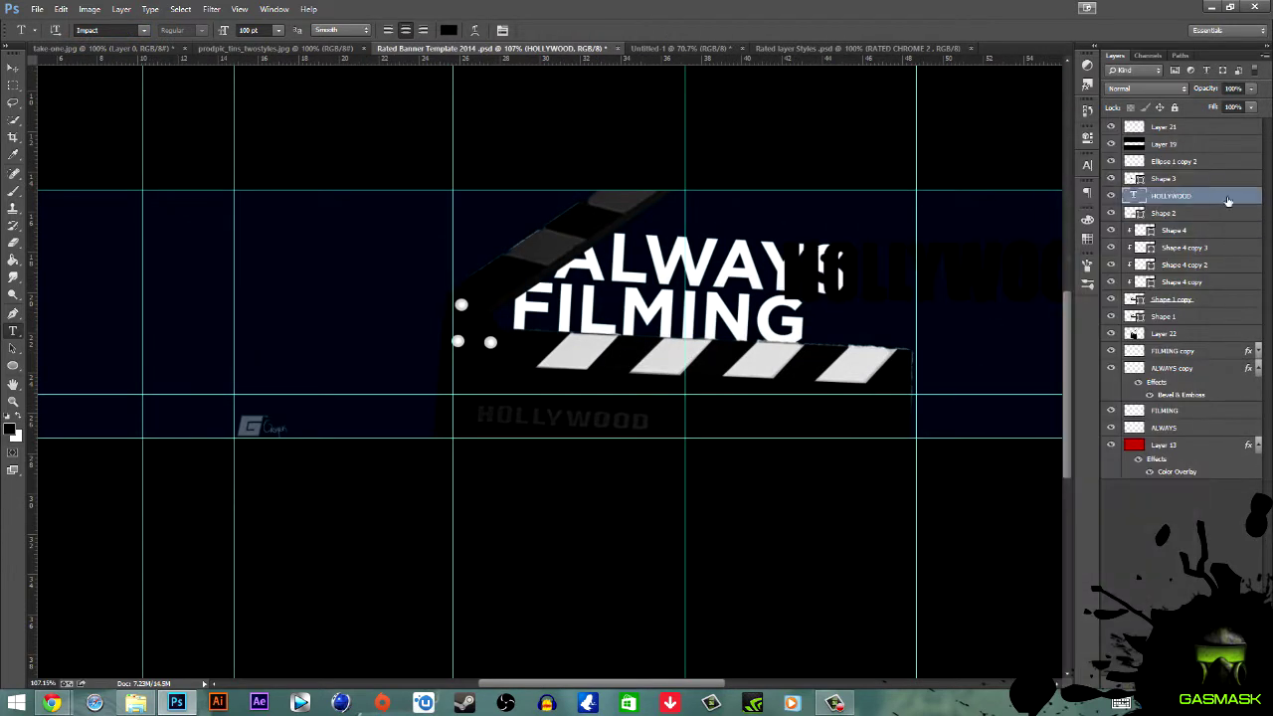
key("ctrl+t")
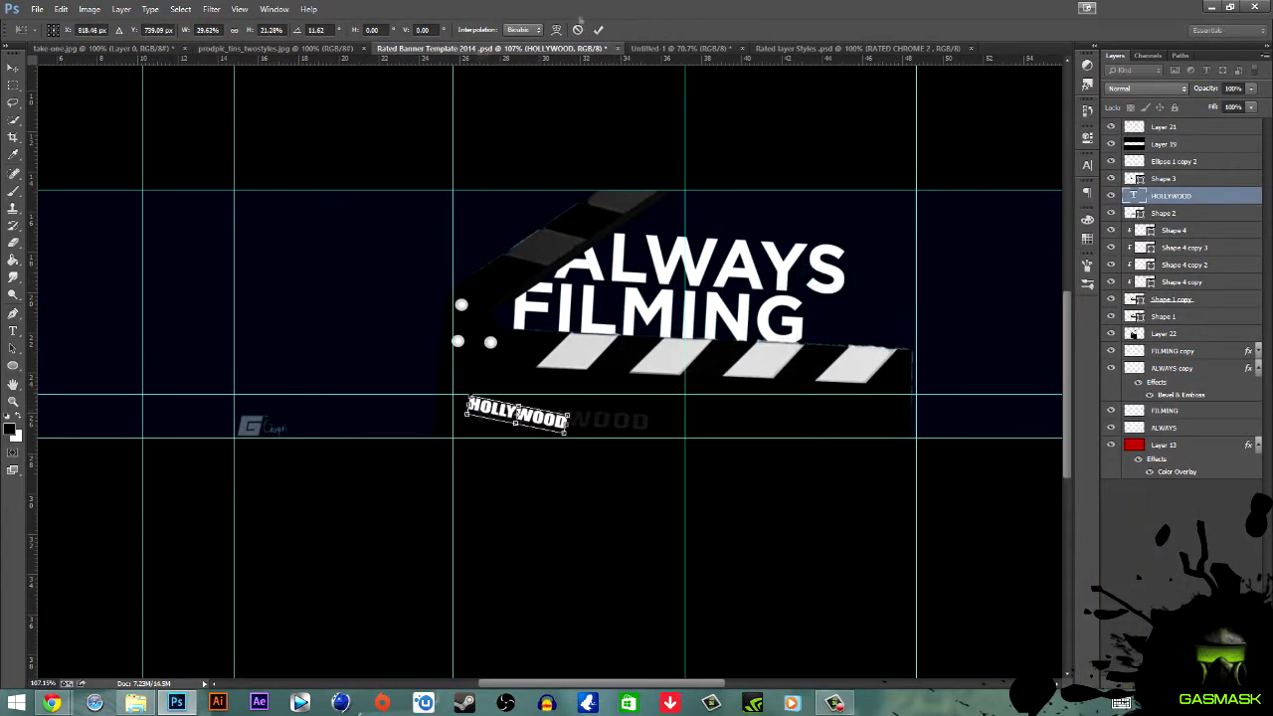
left_click_drag(398, 321, 603, 347)
key("Return")
Duplicate a stripe layer and transform the copy.
left_click_drag(1174, 230, 1195, 235)
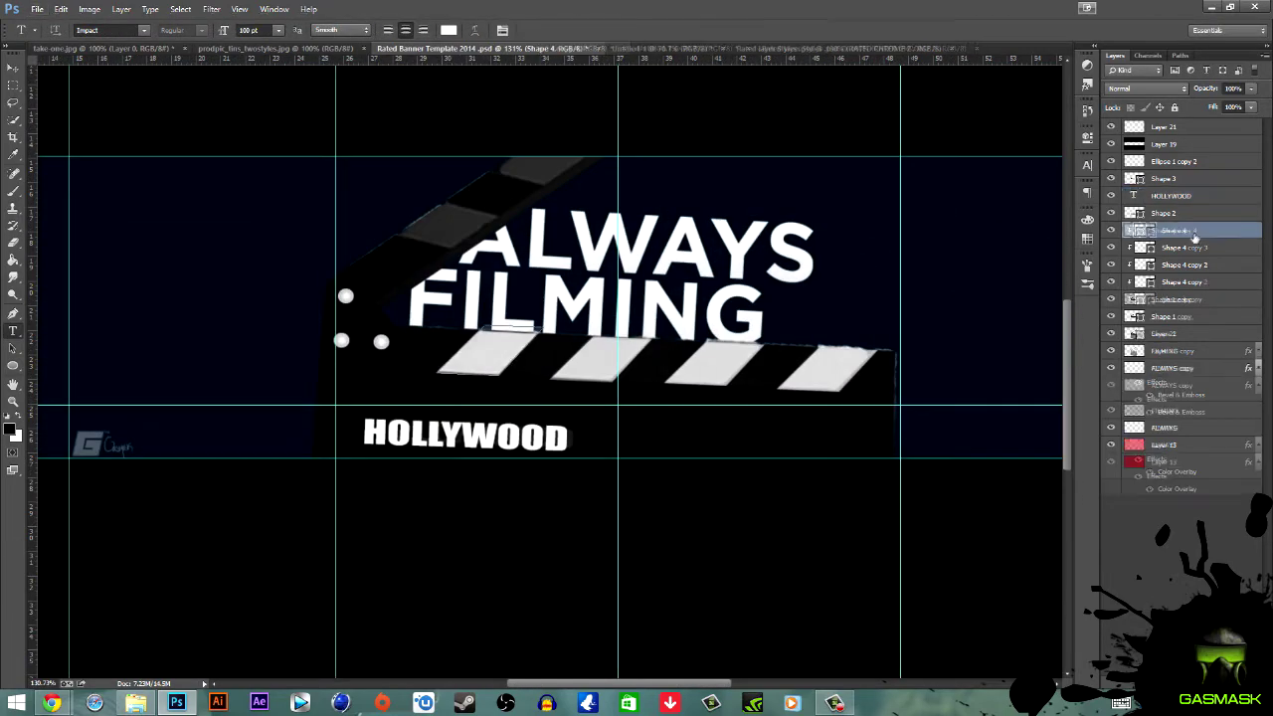
left_click(309, 9)
left_click(114, 262)
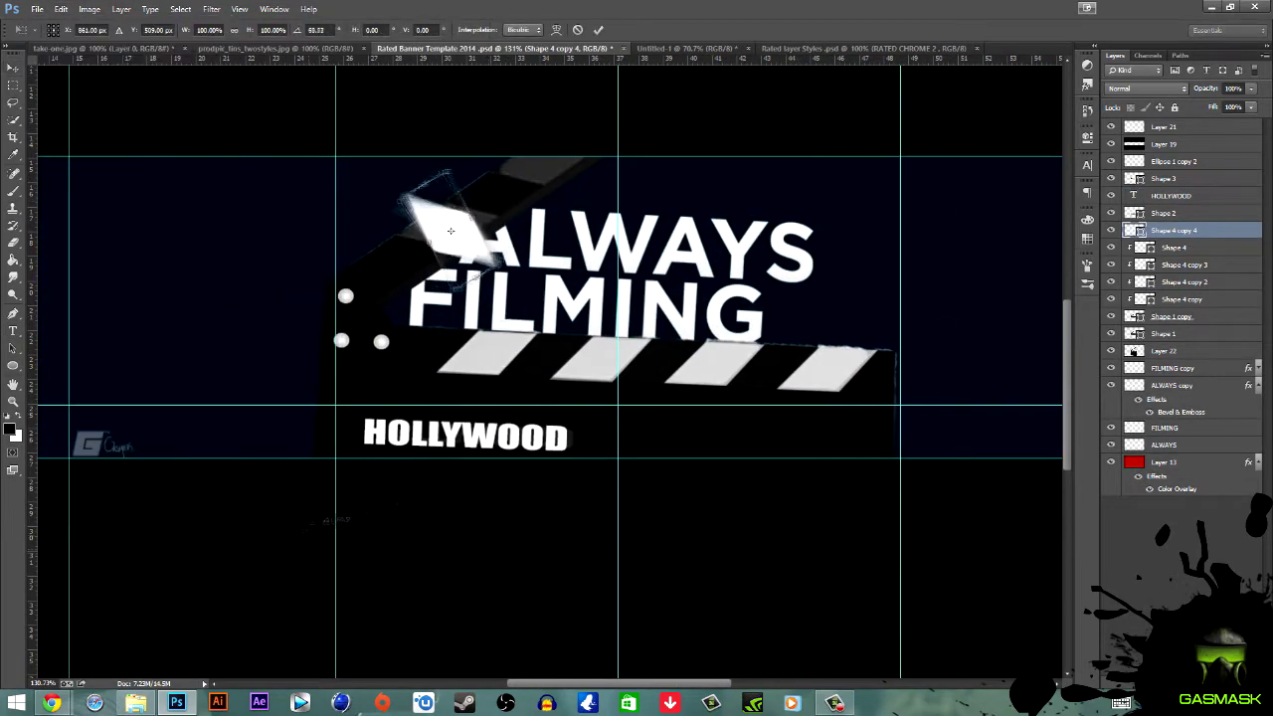
key("Delete")
scroll(450, 231, "up", 5)
Draw a new stripe on the top arm and place a copy further along it.
left_click(237, 301)
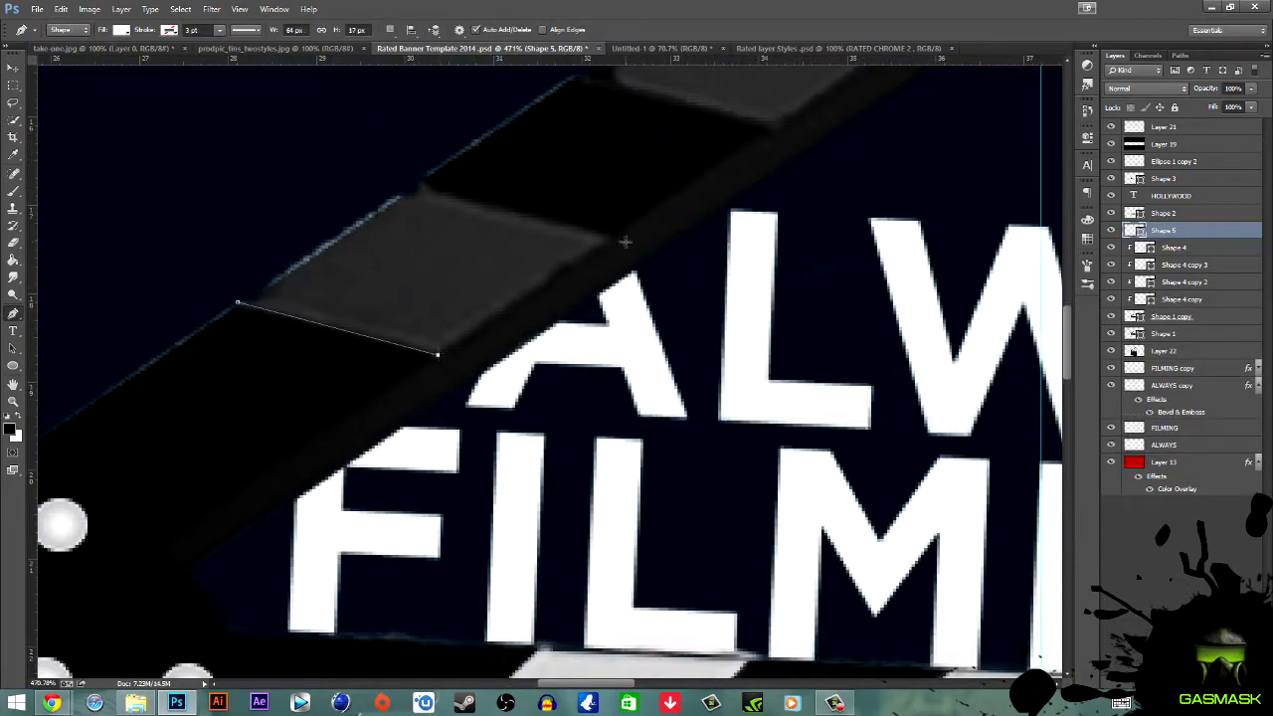
left_click(416, 187)
left_click(614, 238)
left_click(438, 353)
key("ctrl+j")
key("v")
left_click_drag(427, 268, 756, 199)
scroll(597, 348, "down", 4)
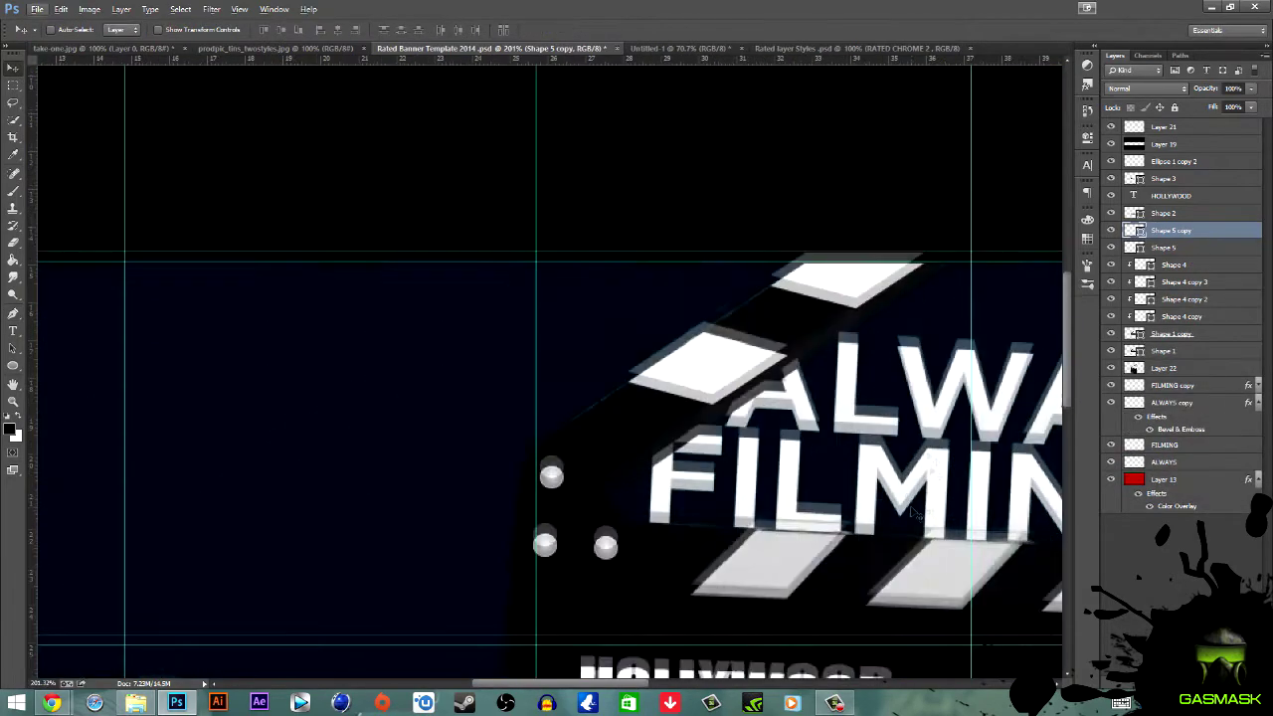
Restore the lower clapper bar to 100% opacity and select the stripe layer.
left_click(1171, 333)
key("0")
scroll(674, 180, "up", 3, "alt")
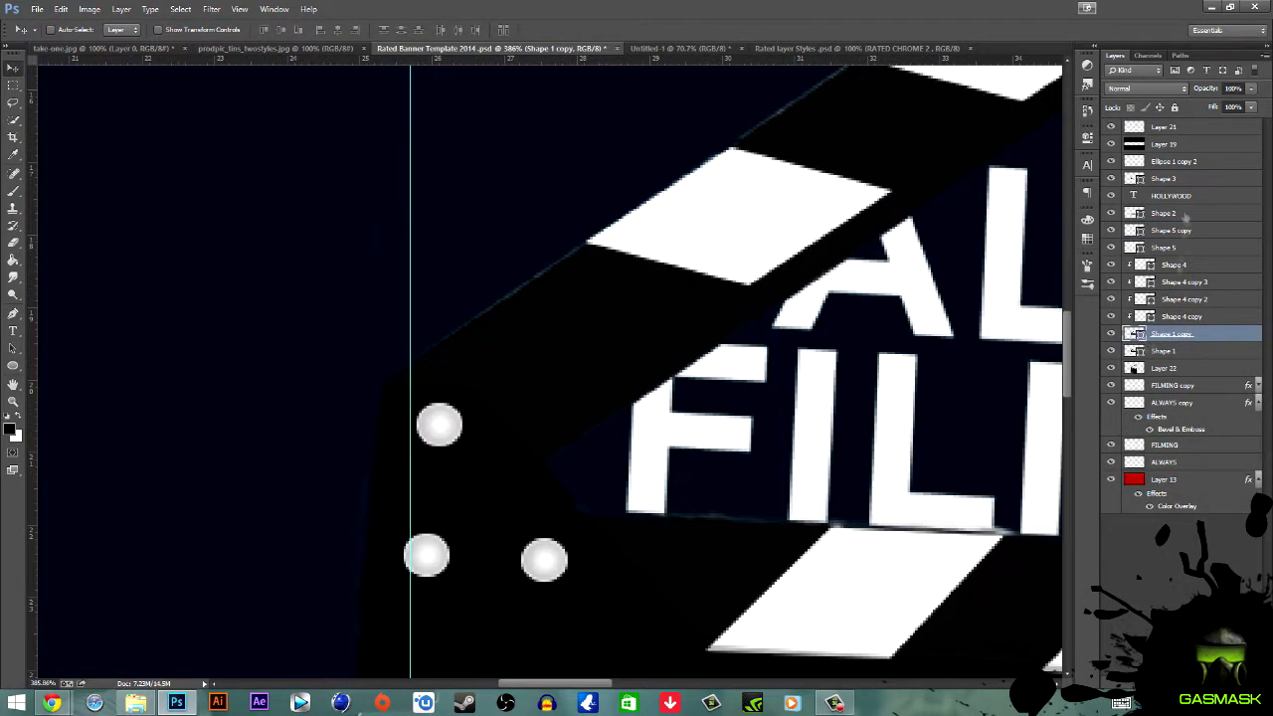
left_click(1174, 265)
Pen-draw another stripe along the top edge and move it beneath the existing stripe.
key("p")
scroll(597, 298, "up", 3, "alt")
left_click(953, 257)
left_click(801, 256)
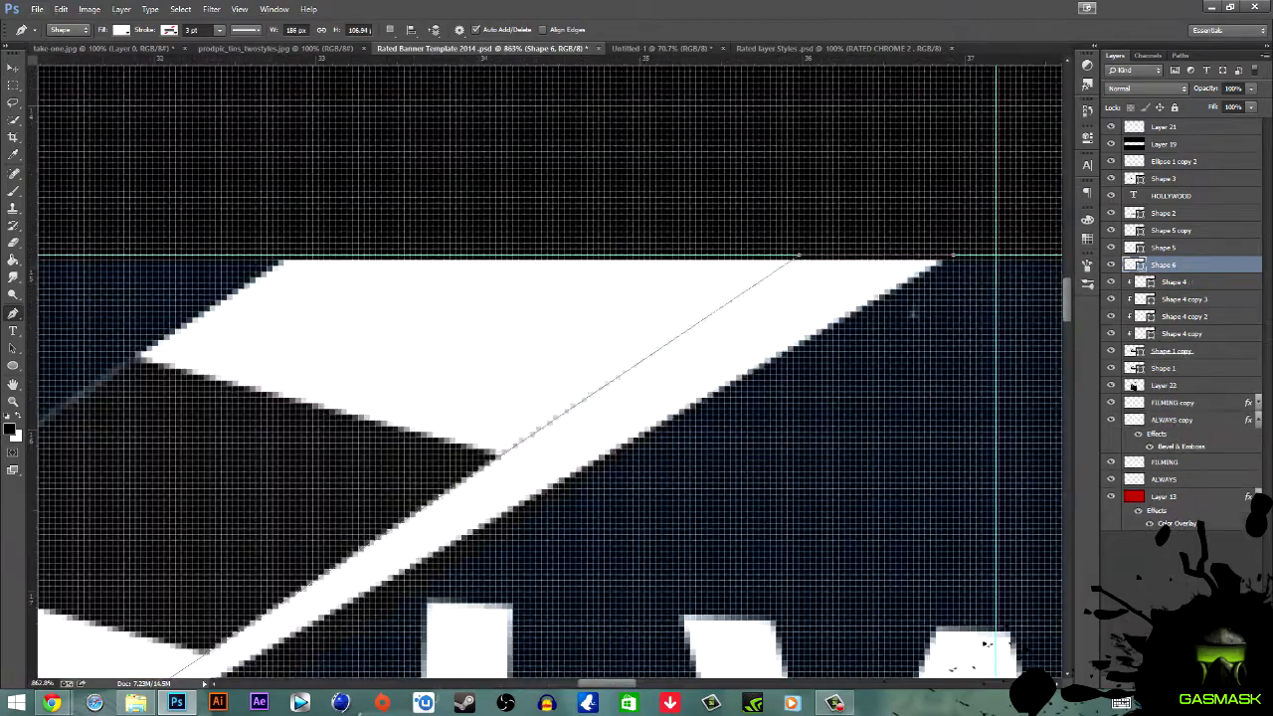
left_click(500, 451)
scroll(500, 450, "down", 4, "alt")
scroll(299, 498, "up", 3, "alt")
scroll(428, 596, "down", 1, "alt")
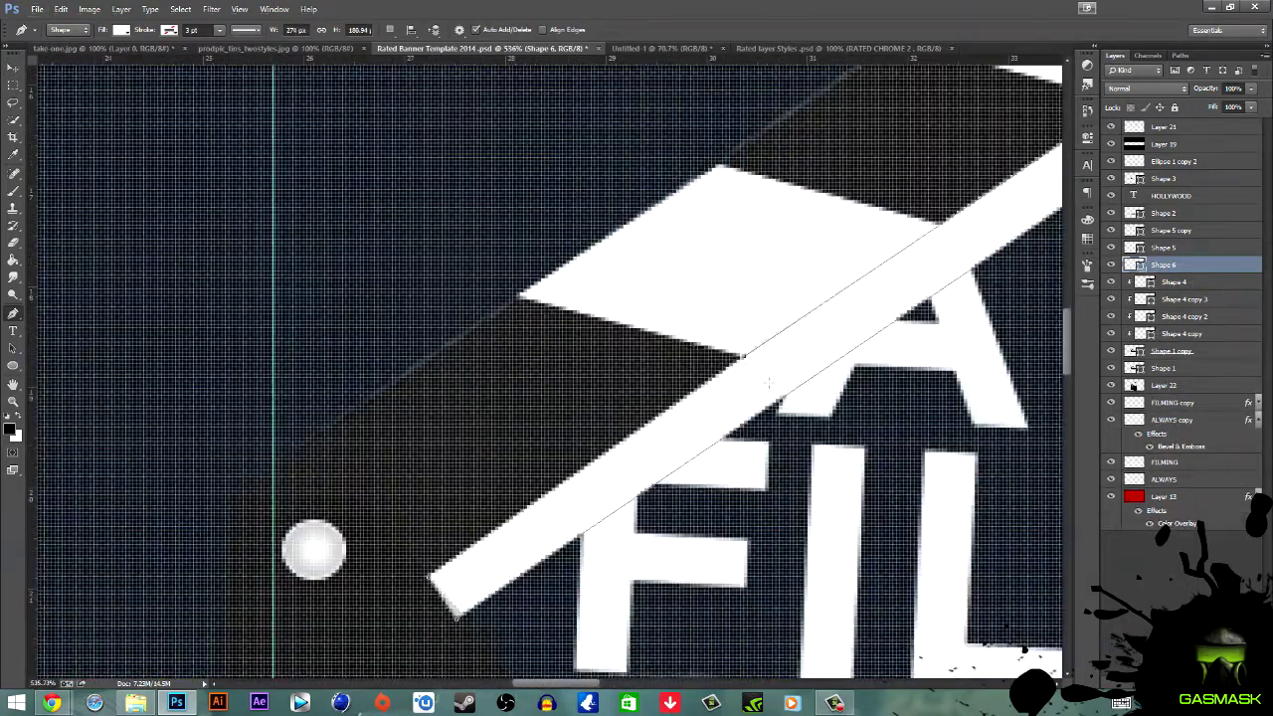
key("ctrl+bracketleft")
Open the new stripe's layer options and return to the Pen tool.
scroll(448, 597, "up", 3, "alt")
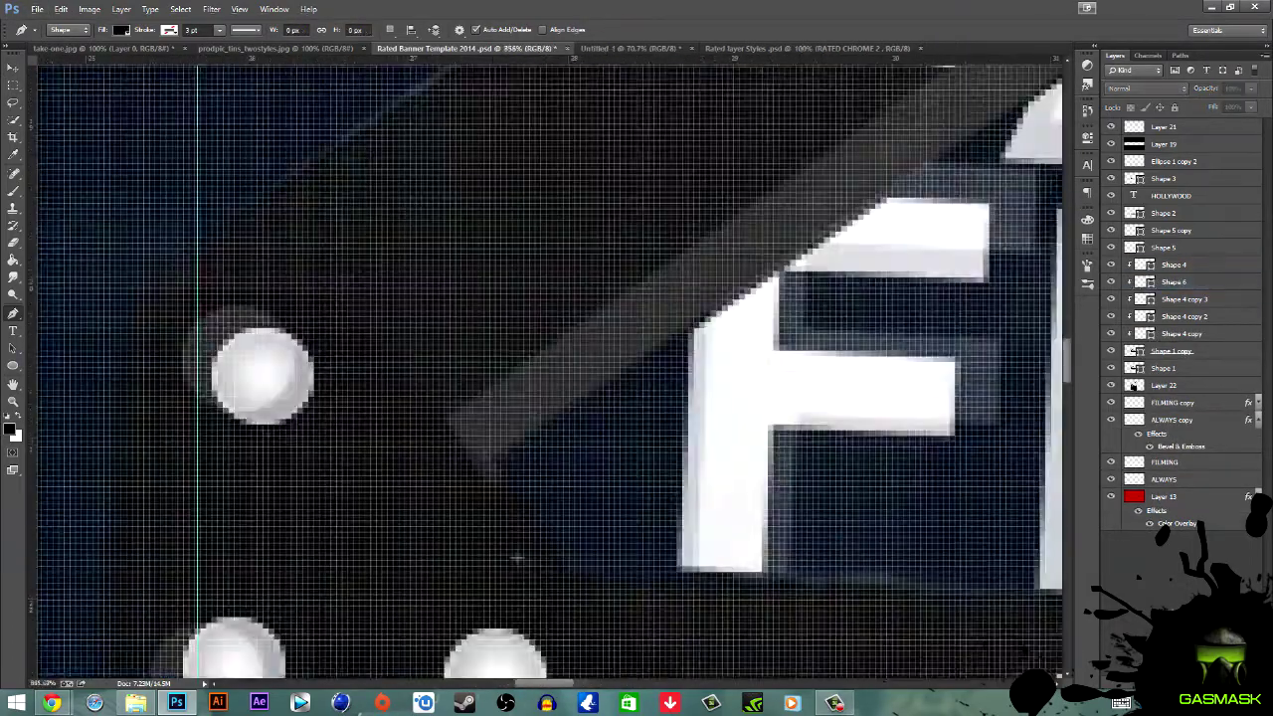
key("b")
right_click(1125, 282)
key("p")
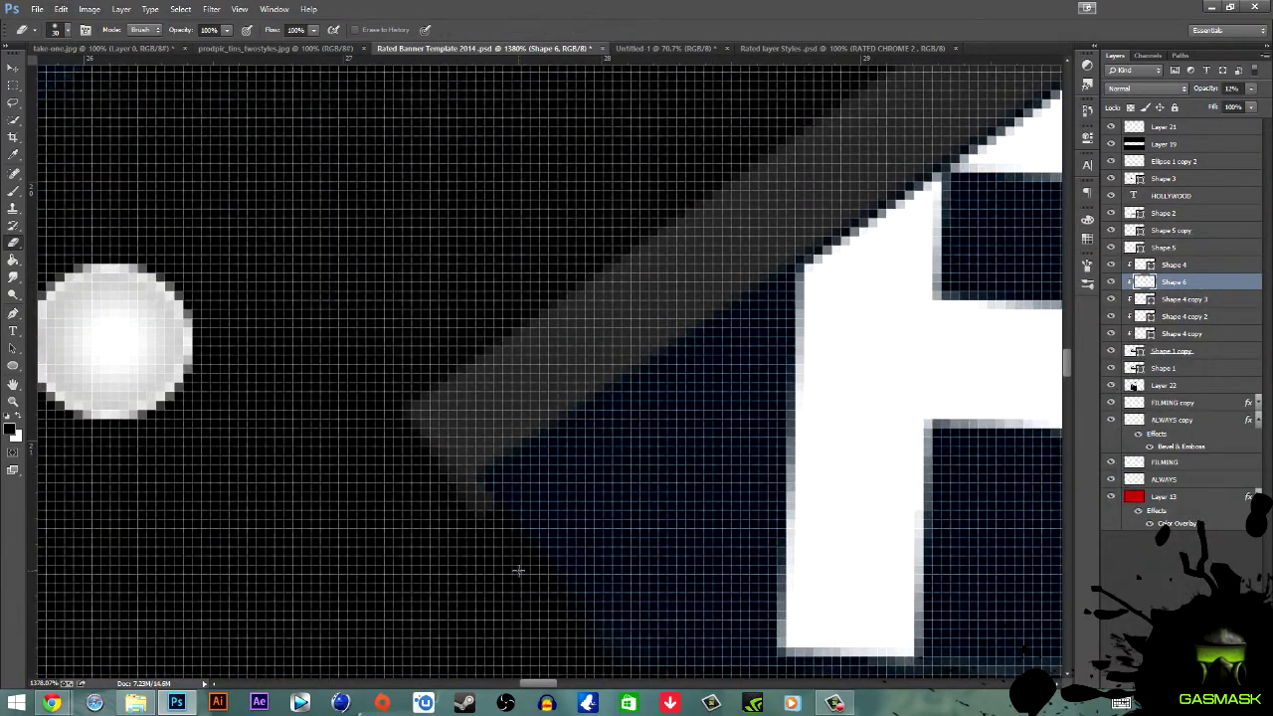
scroll(505, 488, "down", 5, "alt")
scroll(646, 517, "up", 2, "alt")
scroll(969, 543, "down", 2, "alt")
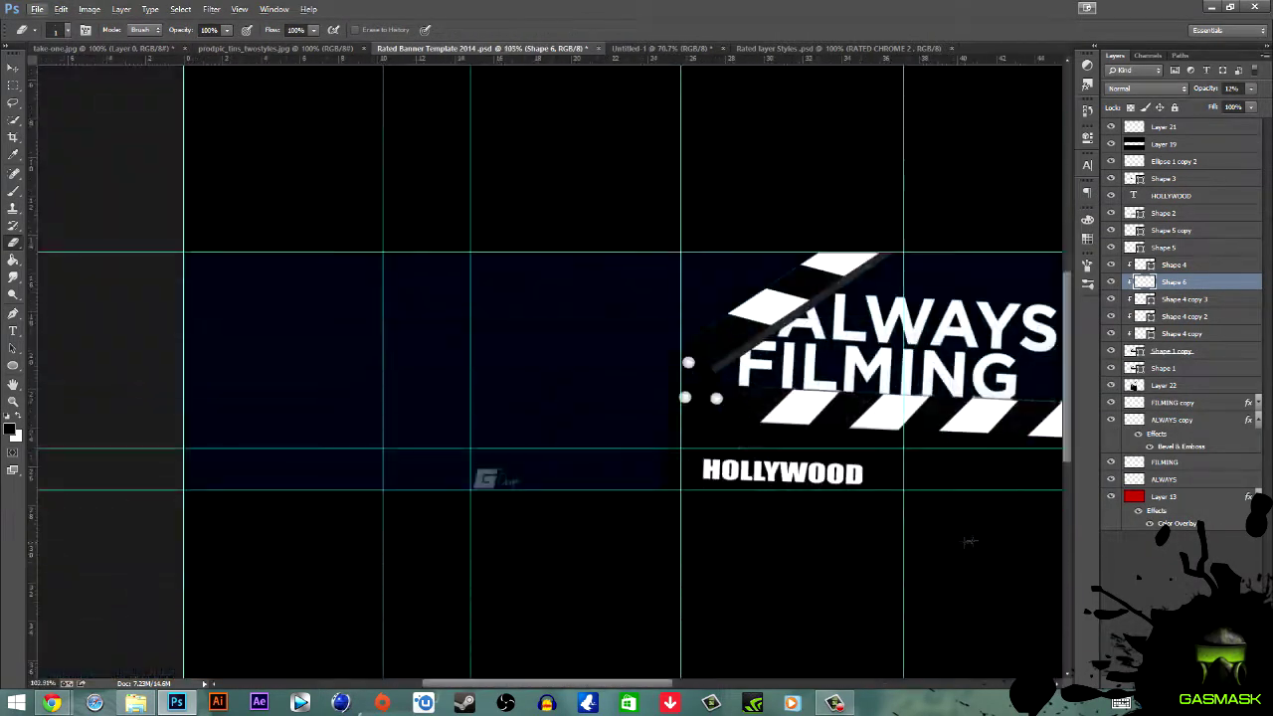
Hide the lower clapper bar layer and confirm drop shadows on Shape 3 and Shape 2.
left_click(1111, 353)
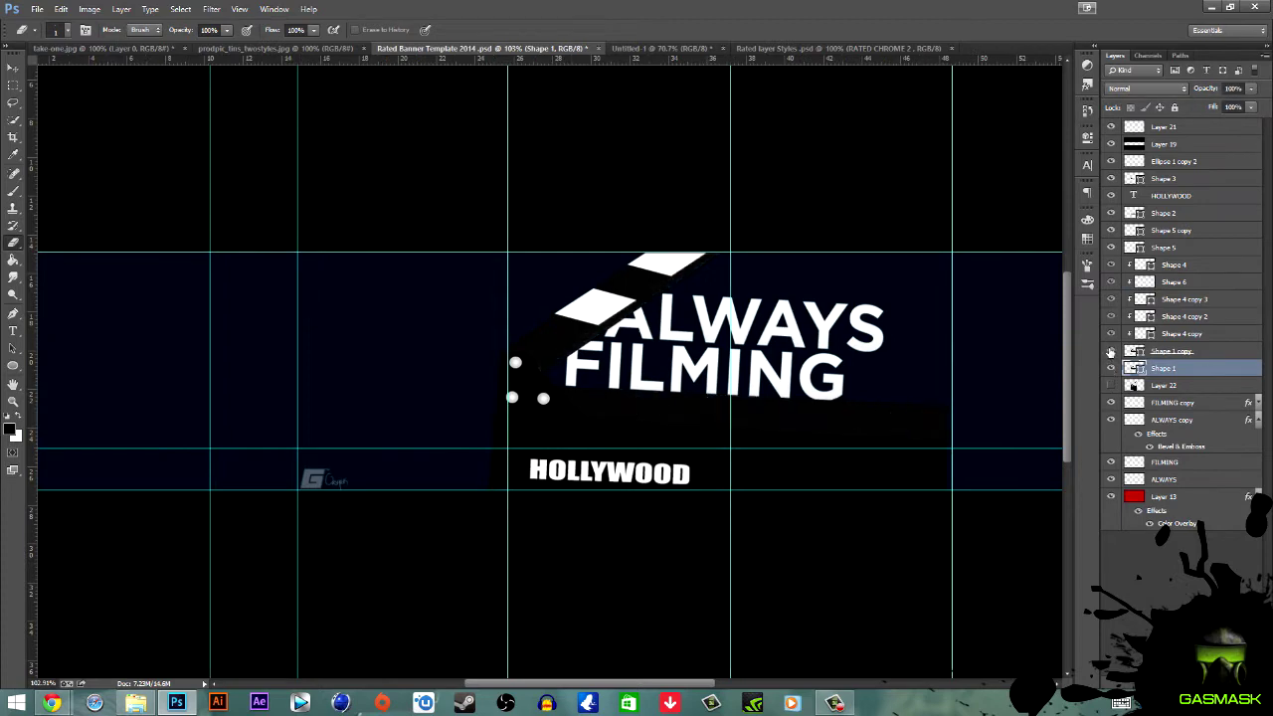
double_click(1205, 180)
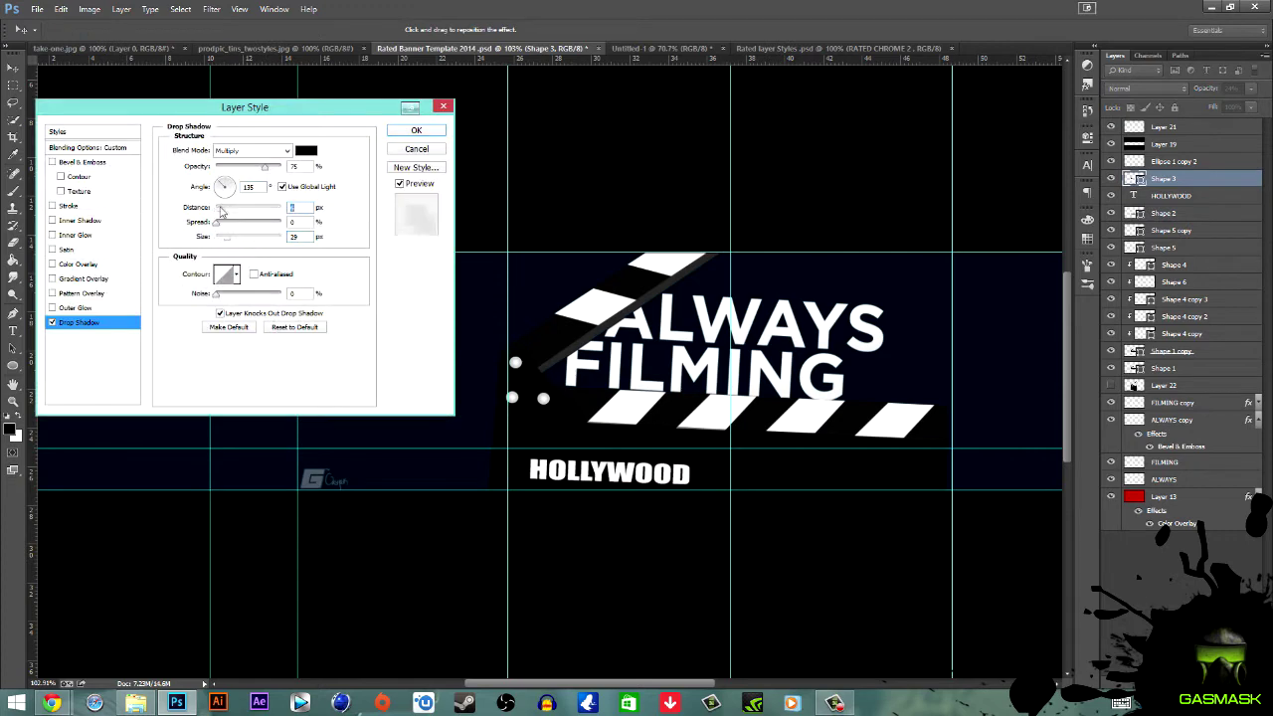
key("Return")
double_click(1164, 239)
left_click(86, 321)
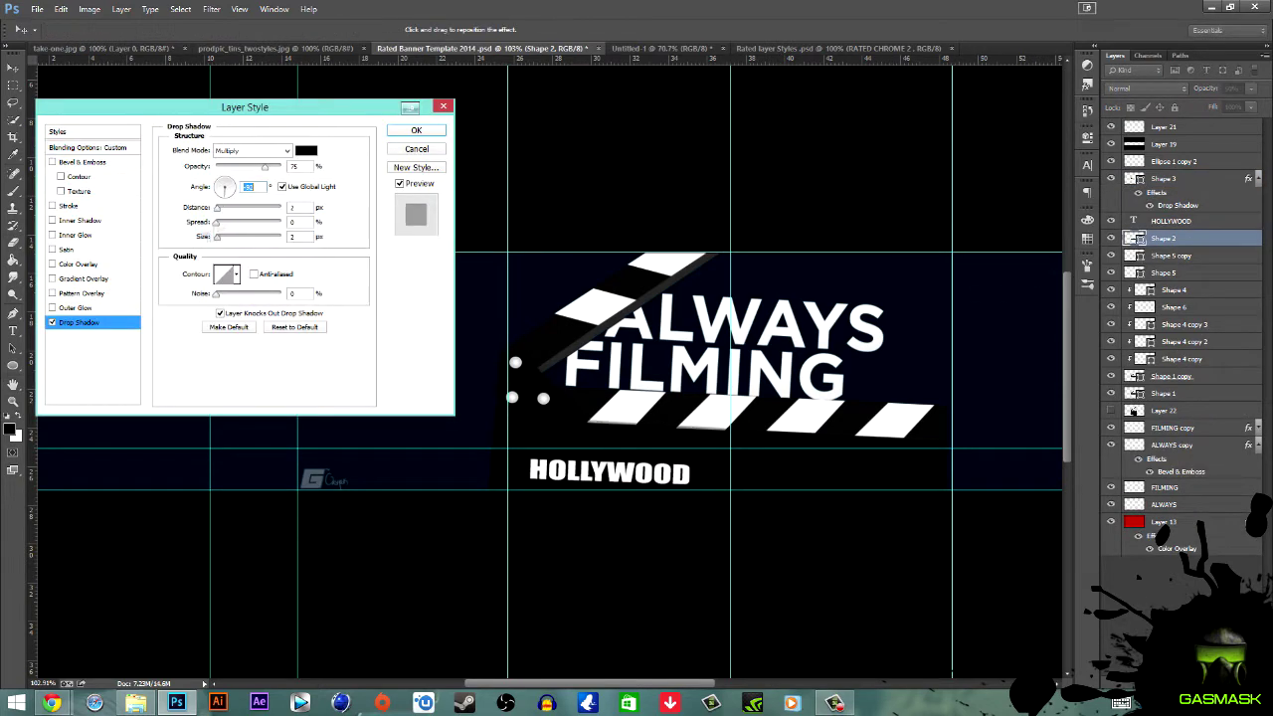
Group the selected clapperboard layers into a new layer group.
key("Return")
left_click(1179, 419, "shift")
right_click(1178, 423)
left_click(1074, 273)
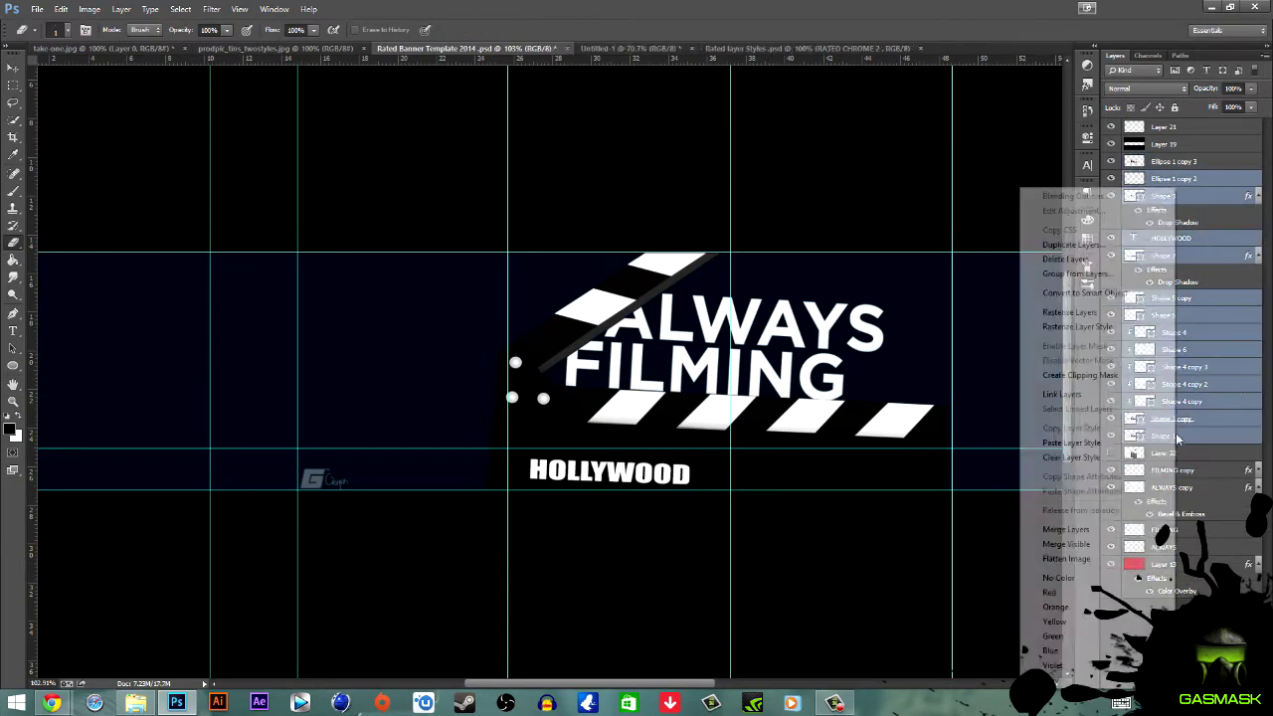
type("La")
key("Return")
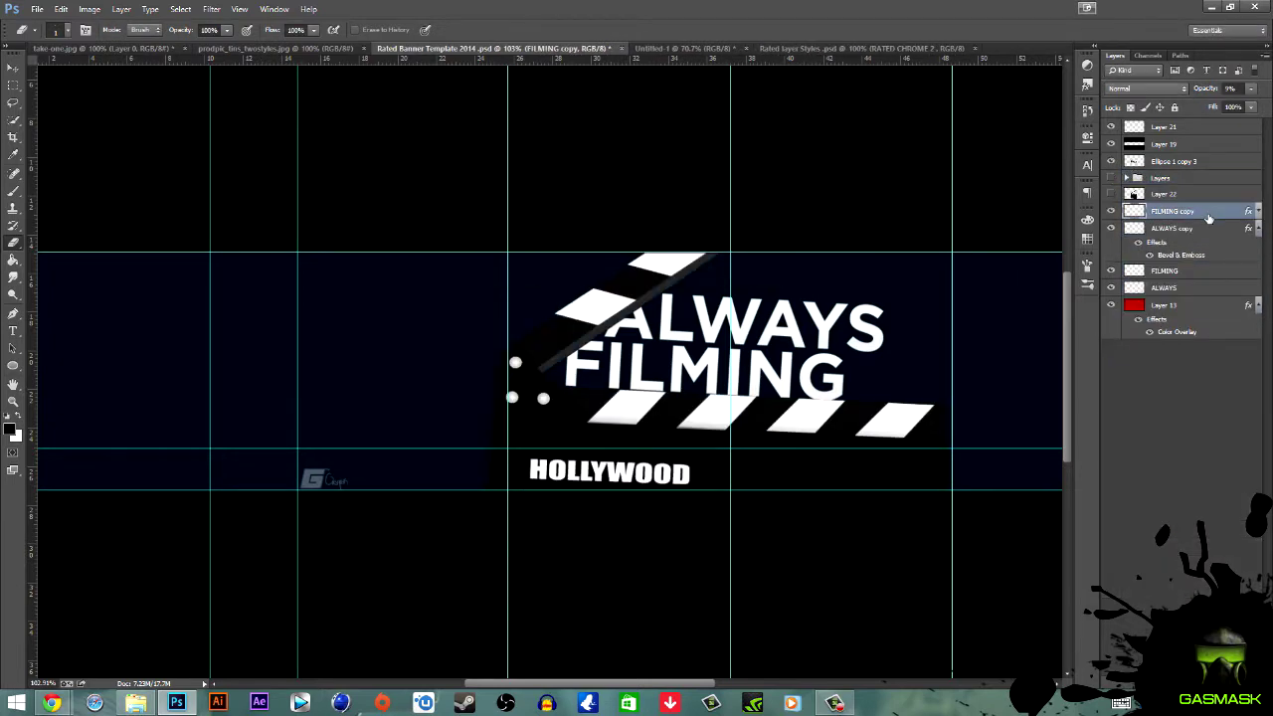
Move the layers into the Untitled-1 document and scale the FILMING copy to fit the banner.
left_click_drag(1208, 217, 695, 64)
right_click(1181, 185)
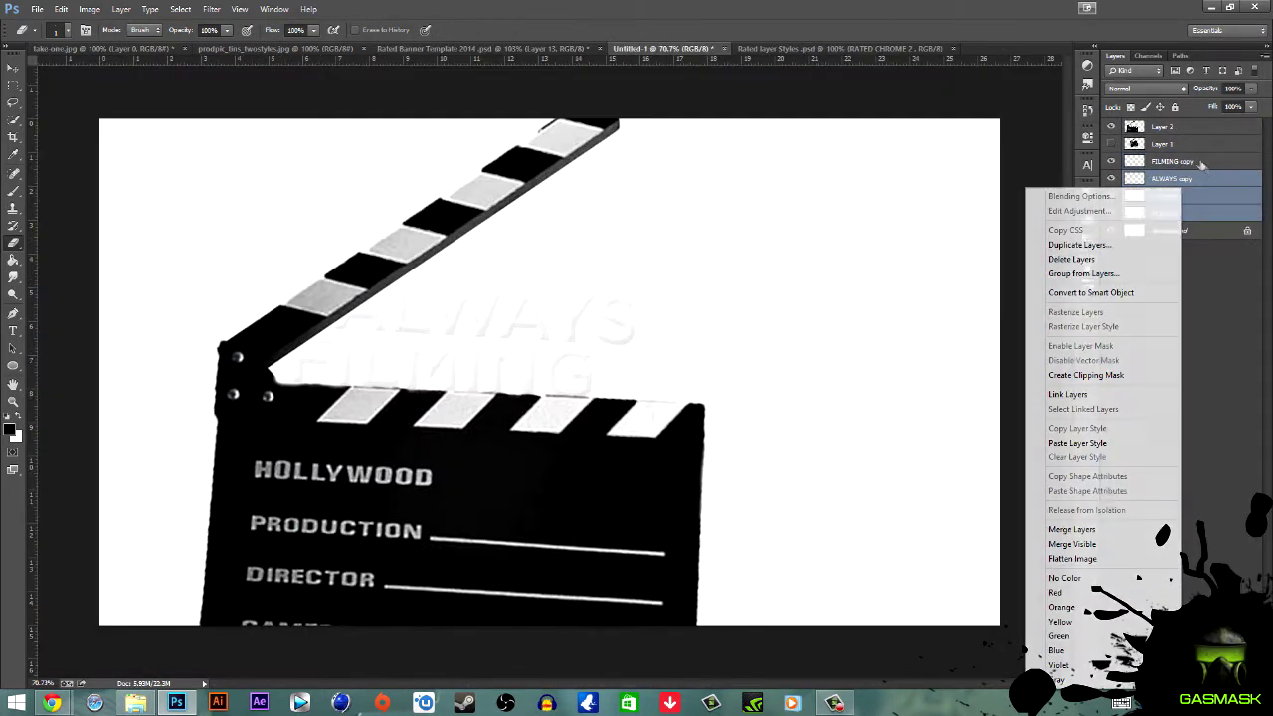
key("Escape")
left_click_drag(1172, 162, 557, 398)
key("ctrl+t")
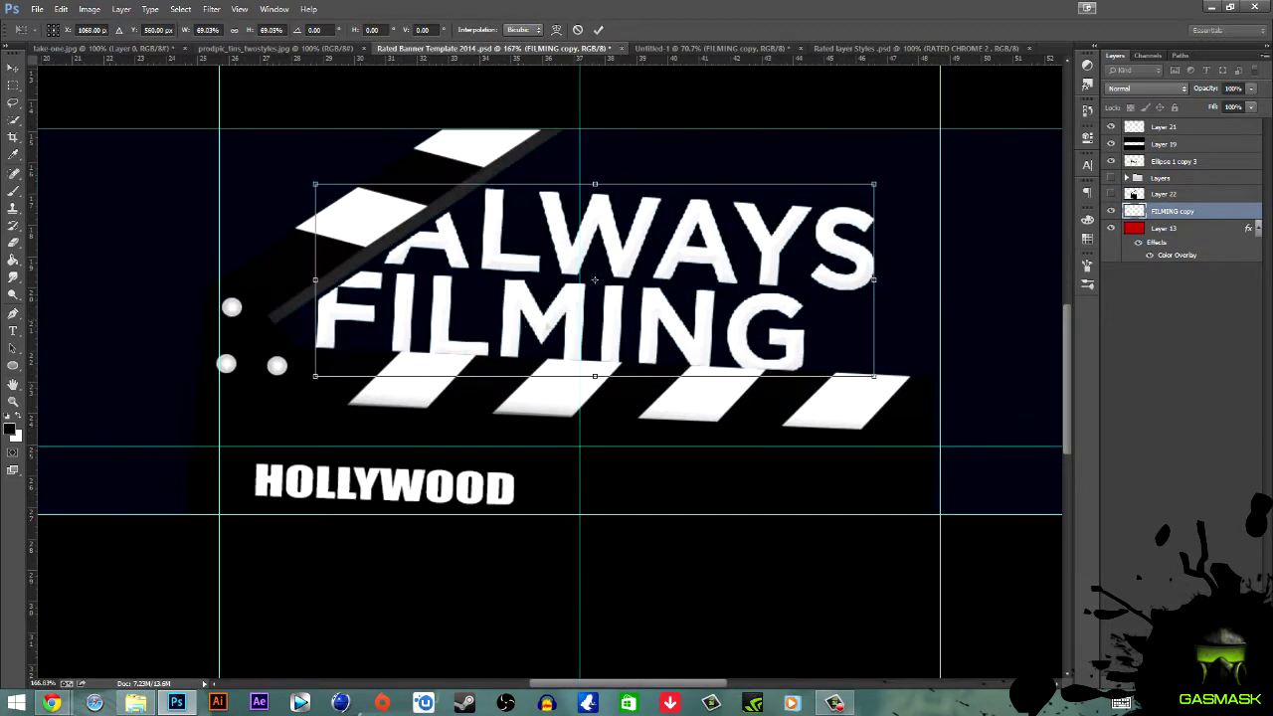
key("Return")
Add a Gradient Overlay with Overlay blend mode to Layer 13.
double_click(1164, 228)
left_click(83, 278)
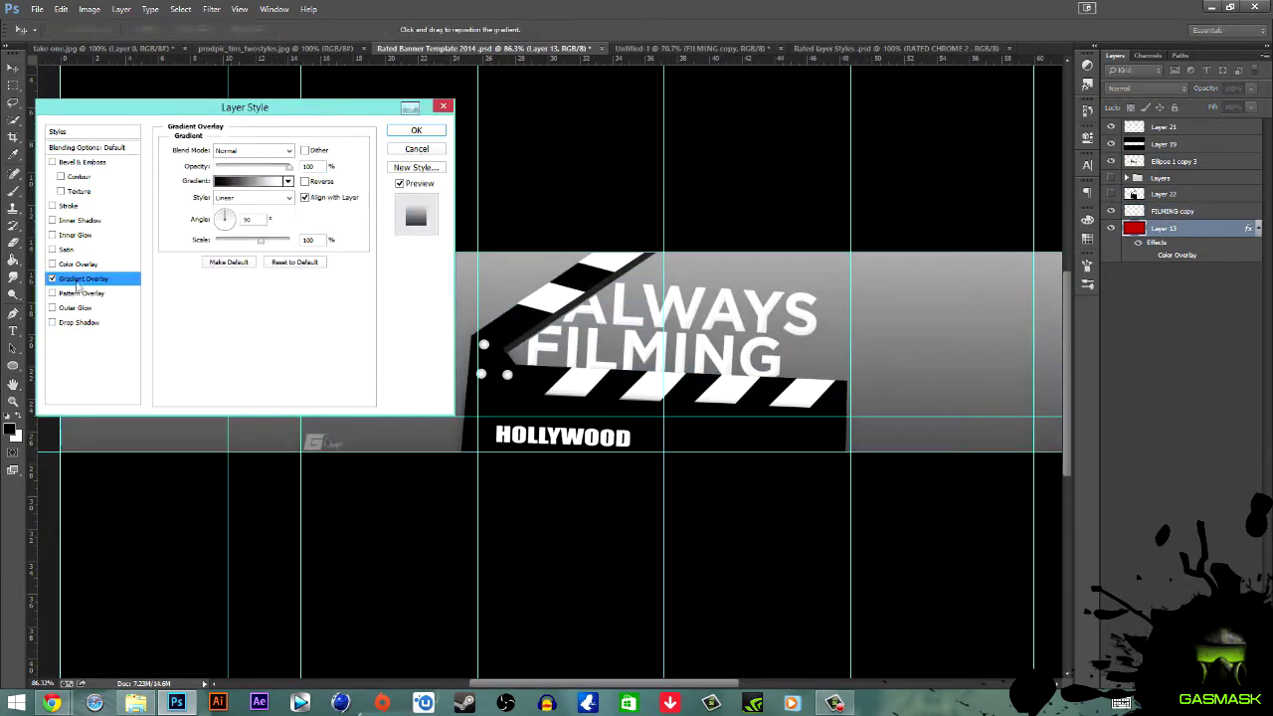
left_click(305, 181)
left_click(254, 151)
left_click(227, 324)
left_click(266, 157)
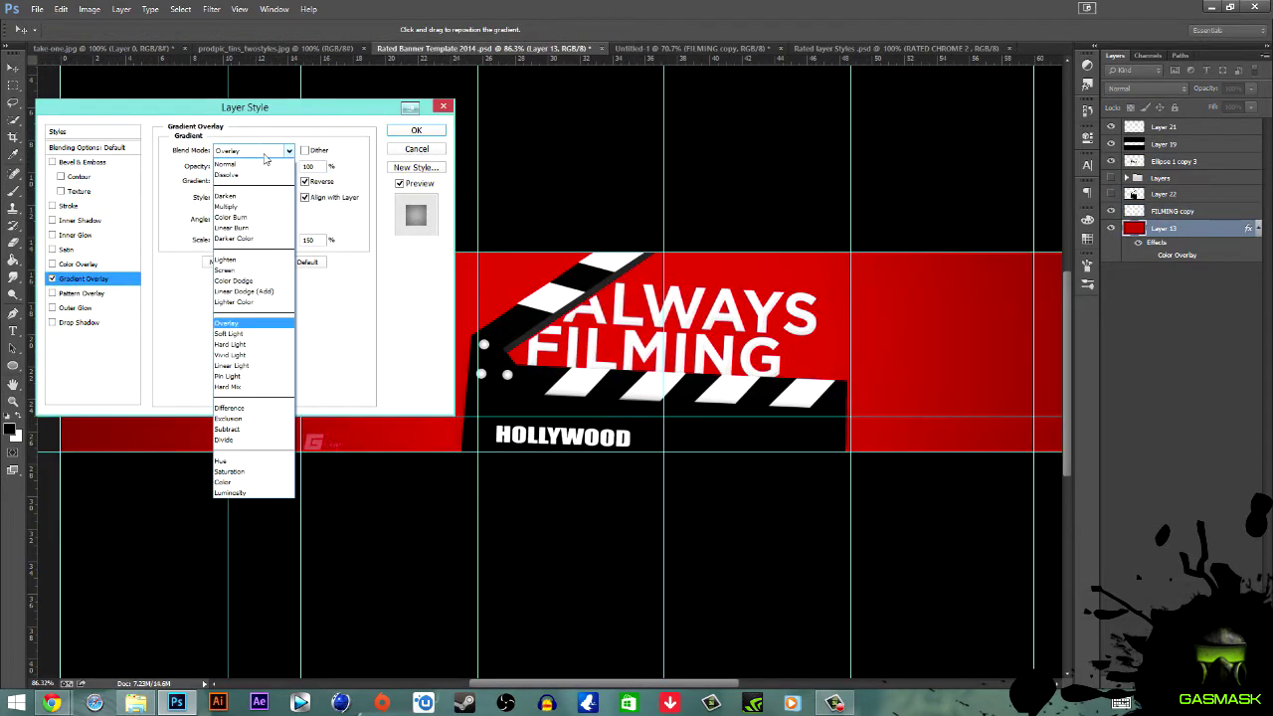
Set Layer 13's Color Overlay to black and apply the style.
left_click(277, 195)
left_click(78, 264)
left_click(305, 150)
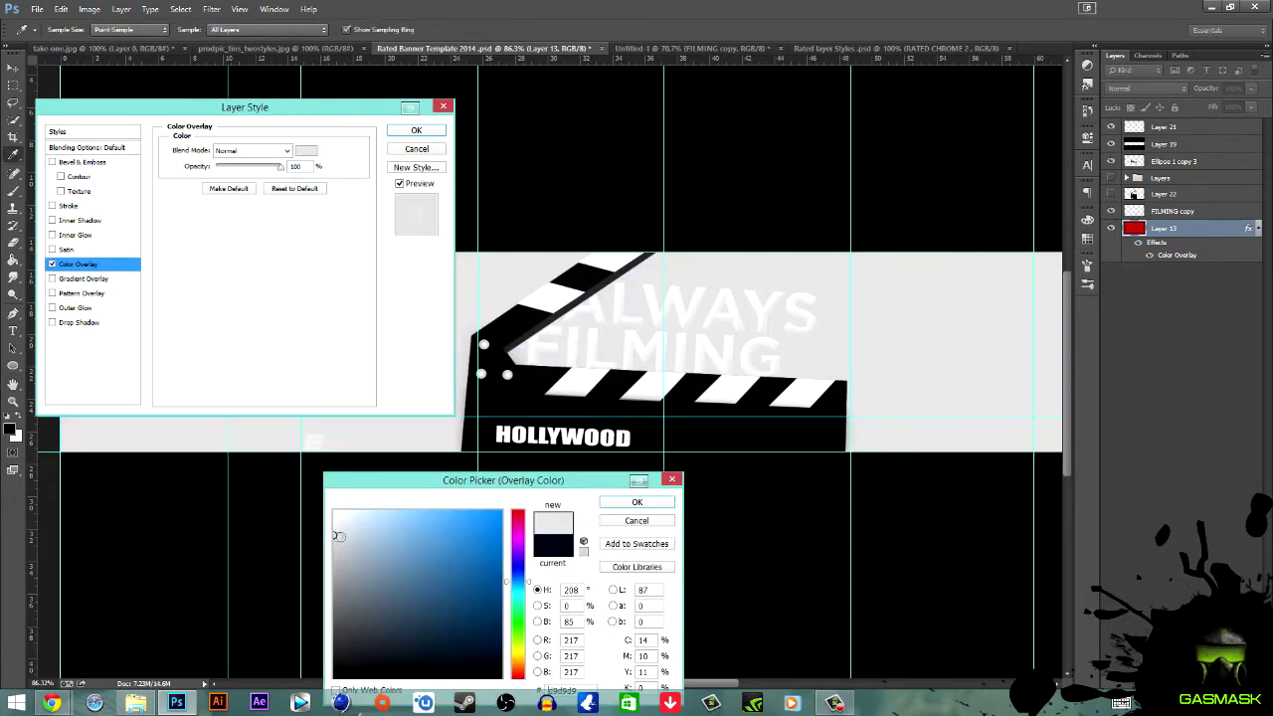
left_click(334, 666)
left_click(428, 132)
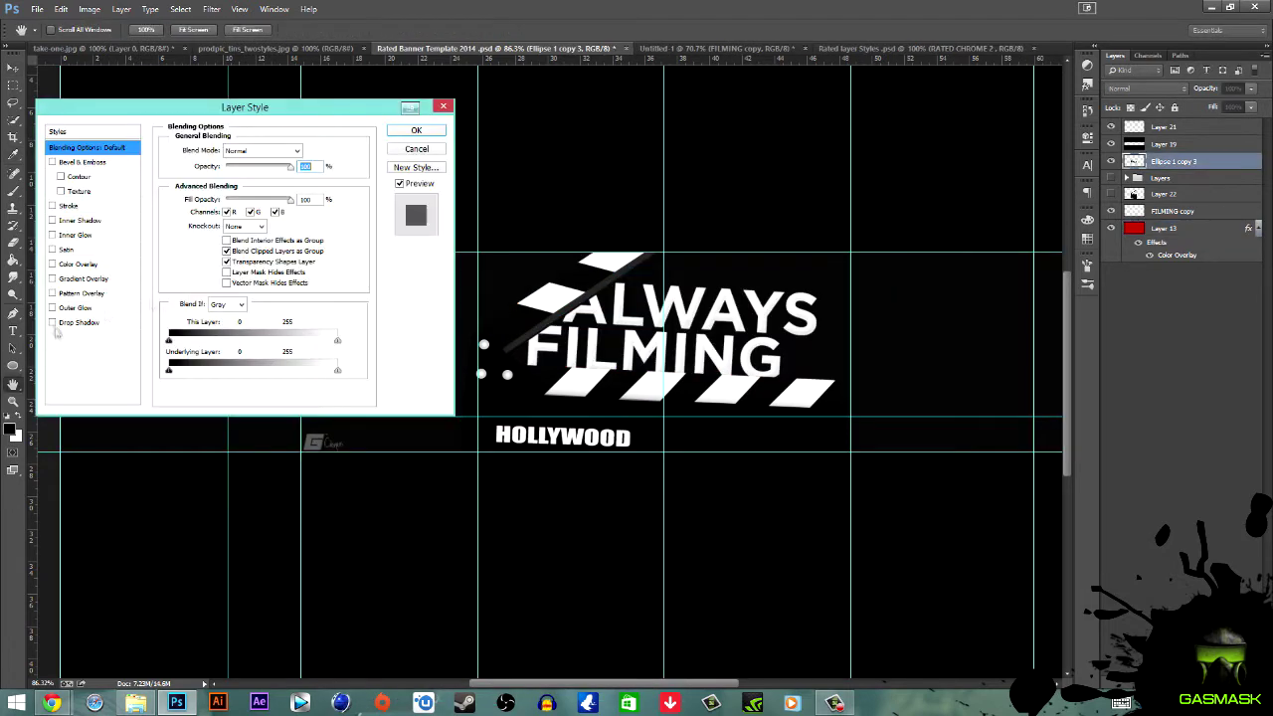
Add a Drop Shadow to the Ellipse 1 copy 3 layer.
left_click(79, 322)
left_click(417, 130)
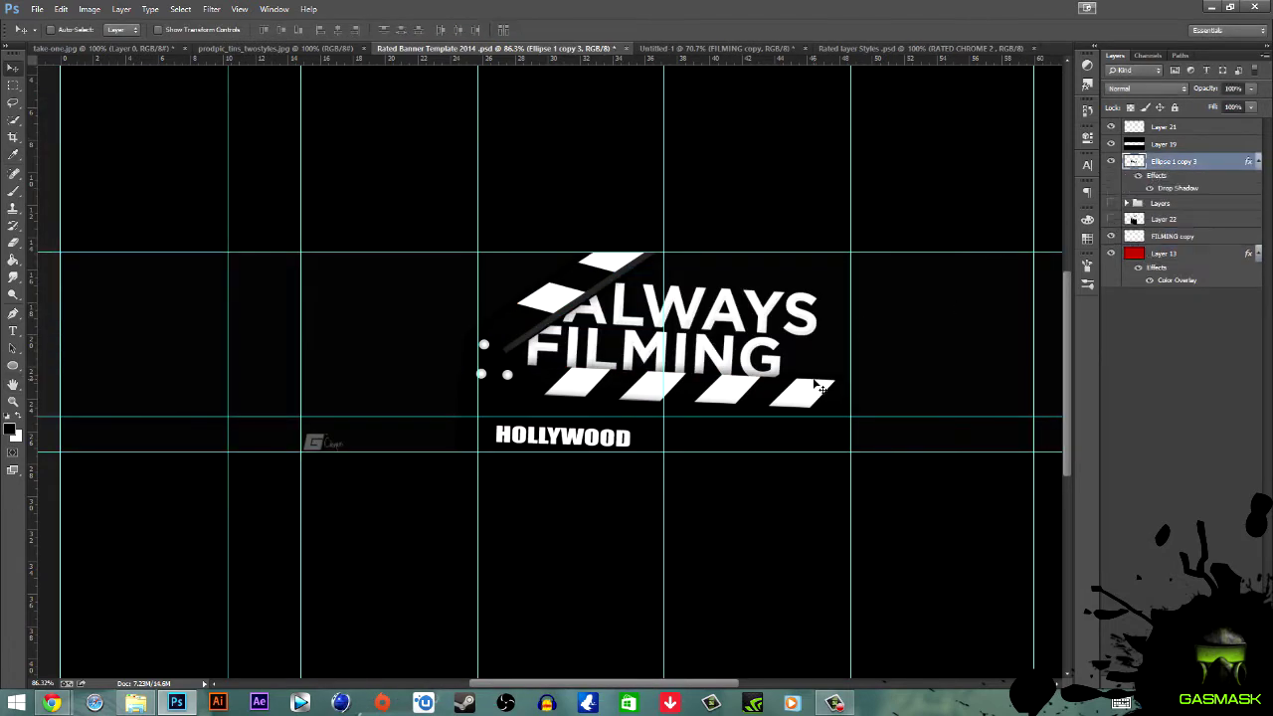
scroll(818, 386, "down", 3)
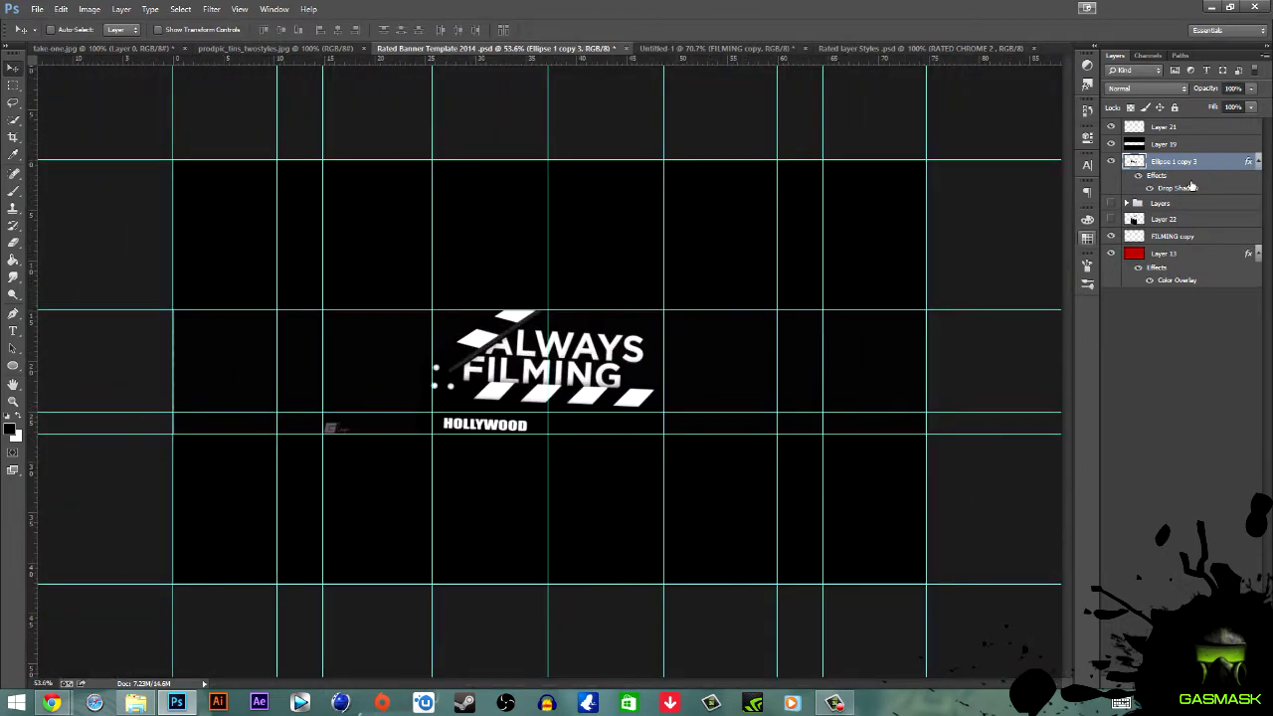
Add a new empty layer above the clapperboard and switch to the Brush tool.
key("ctrl+shift+n")
key("Return")
key("b")
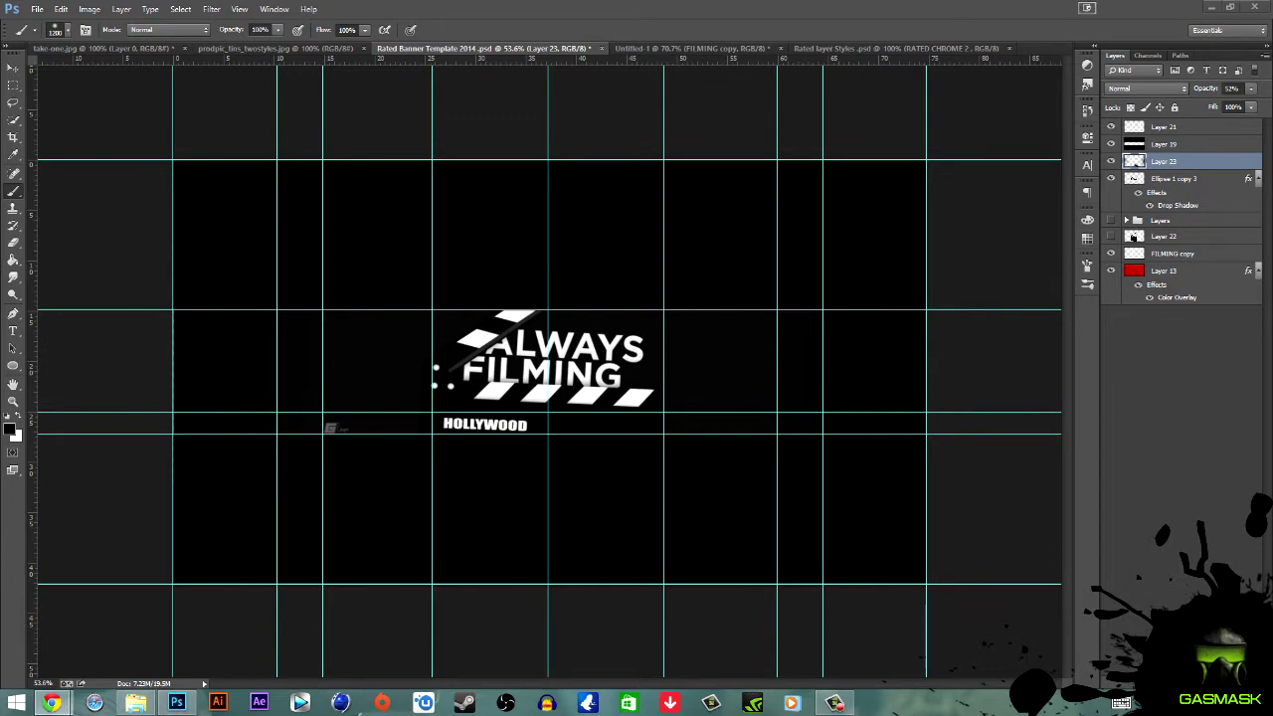
Open Rated Social Icons 2014.psd and bring its Facebook layer into the banner document.
left_click(36, 9)
left_click(60, 37)
double_click(184, 264)
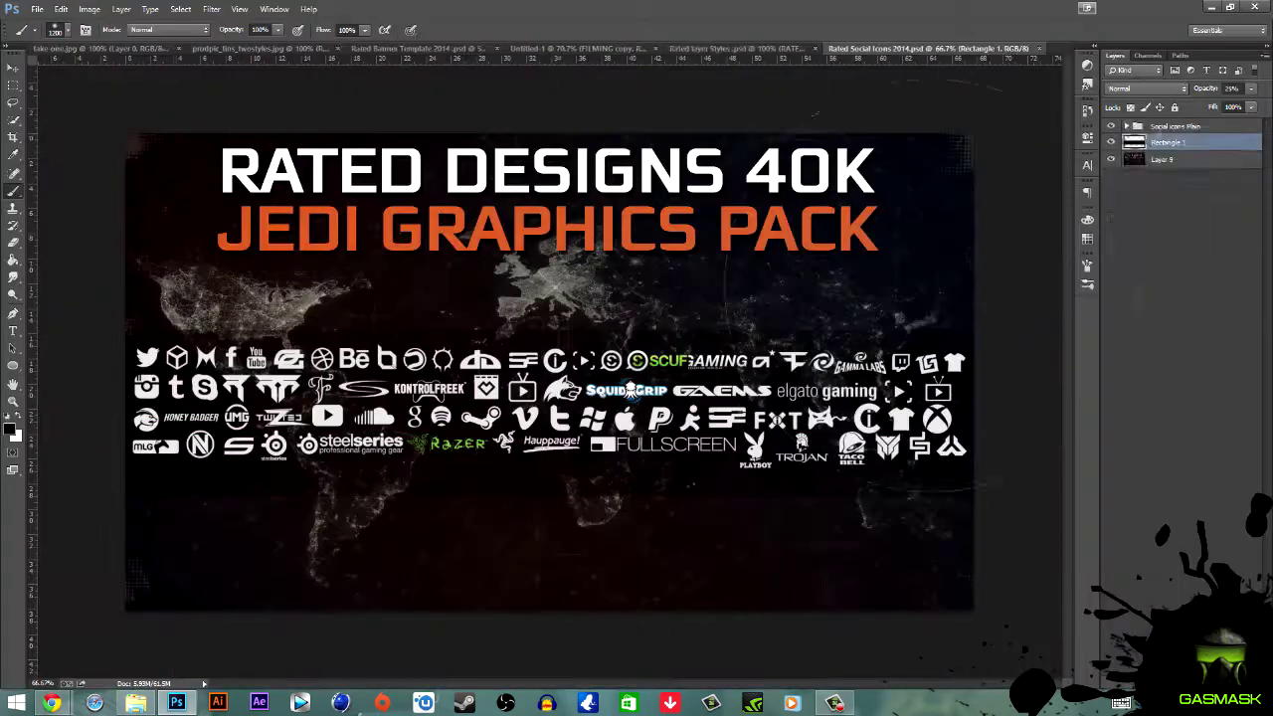
scroll(1137, 577, "down", 5)
key("v")
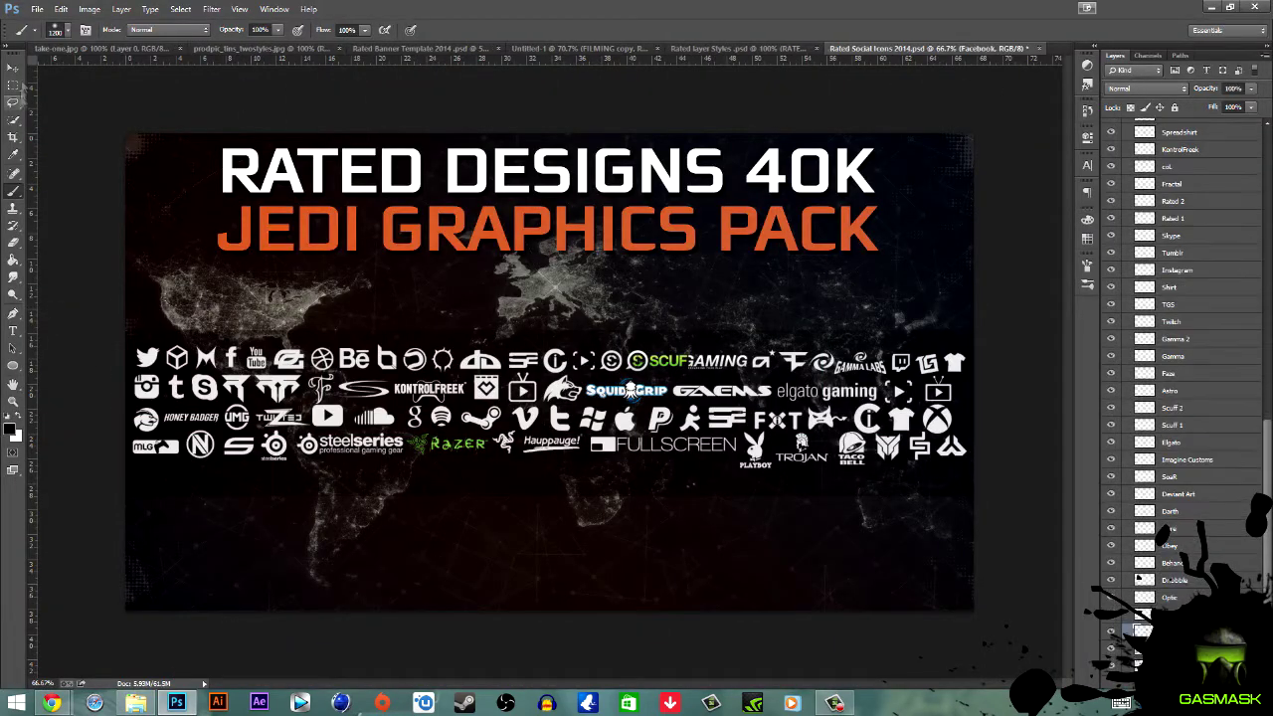
left_click(438, 48)
scroll(696, 376, "up", 3)
Type the Check Out Our Facebook Page heading in Bebas and sample a blue colour.
key("t")
left_click(638, 310)
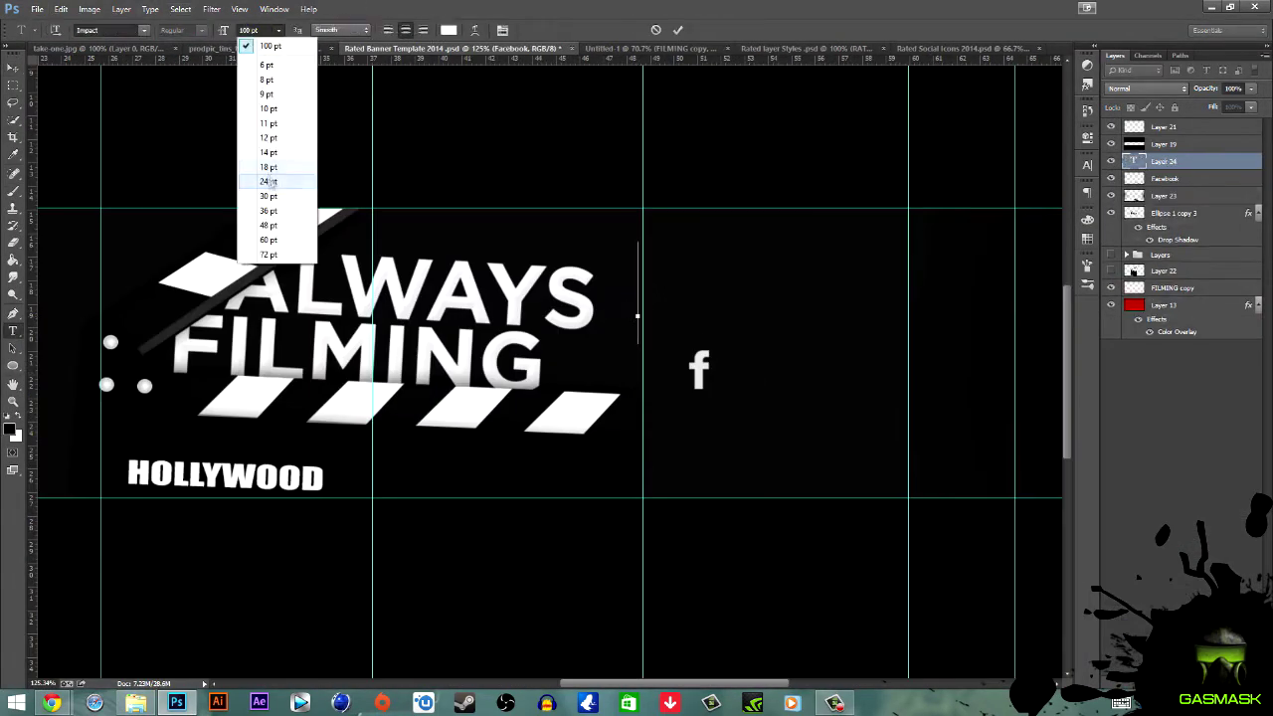
type("Check Out Our Facebook Page")
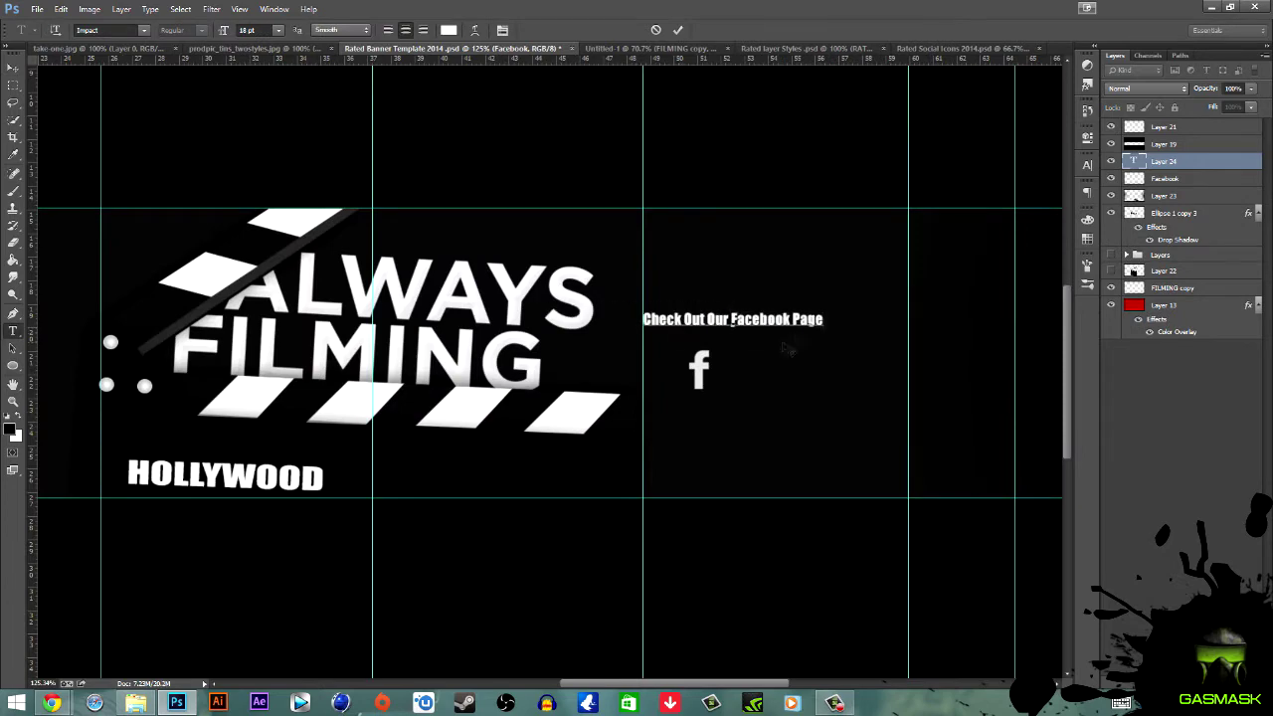
key("ctrl+a")
left_click(143, 30)
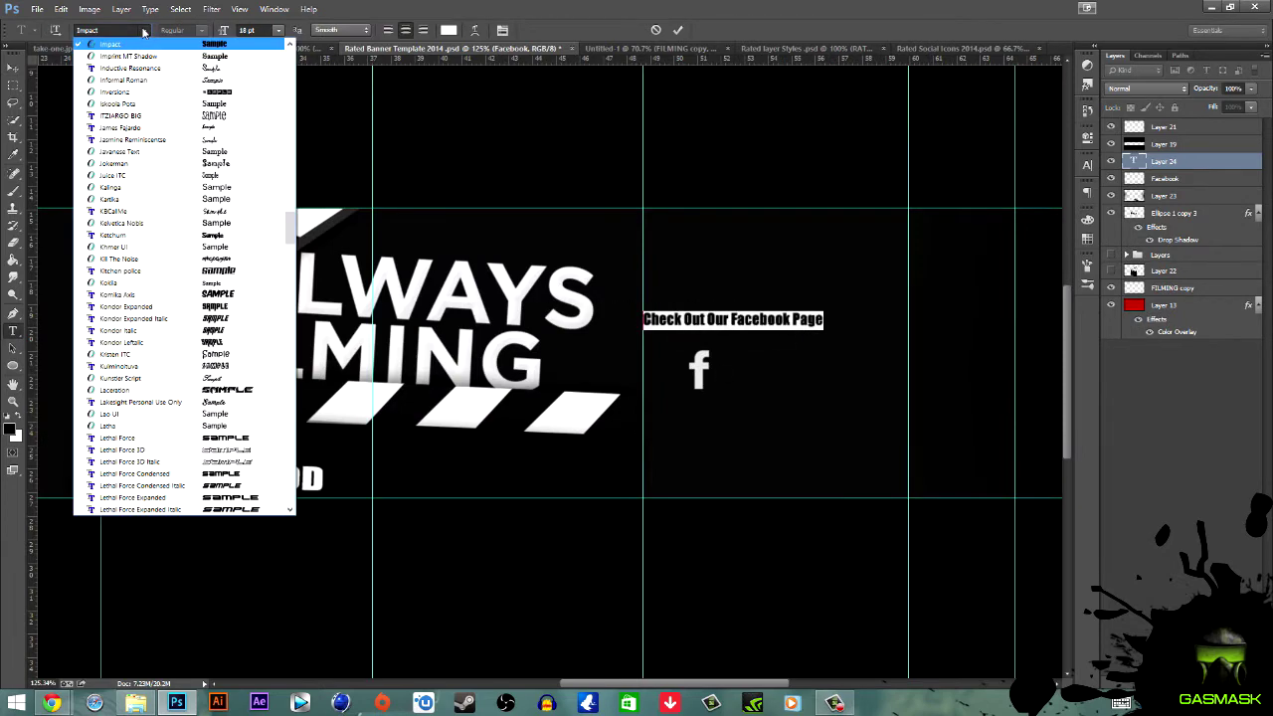
type("Bebas")
left_click(678, 31)
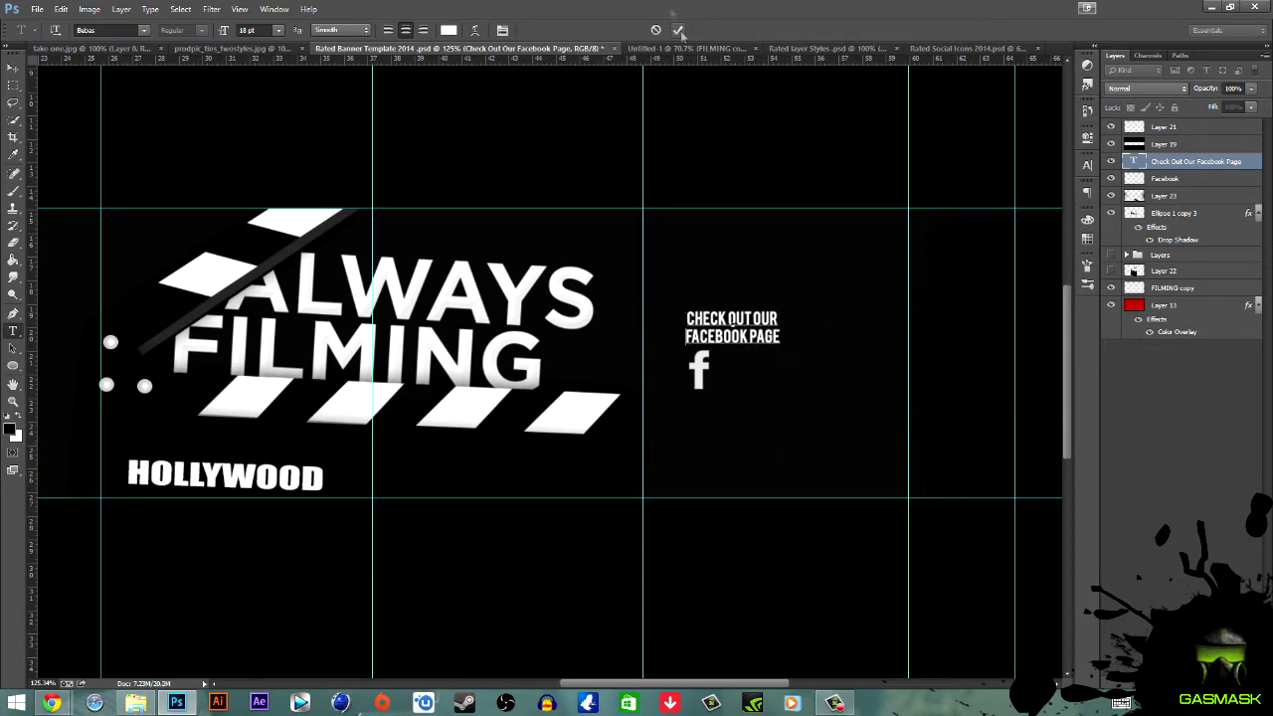
scroll(815, 419, "up", 5)
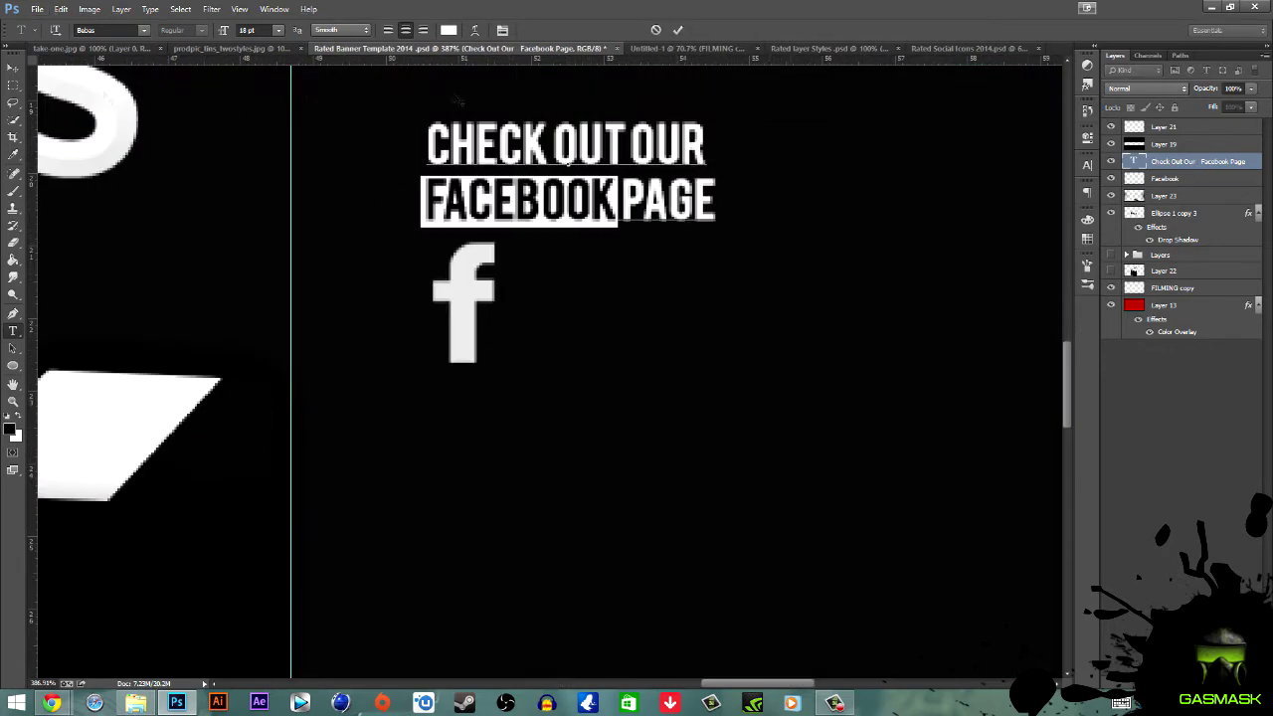
key("i")
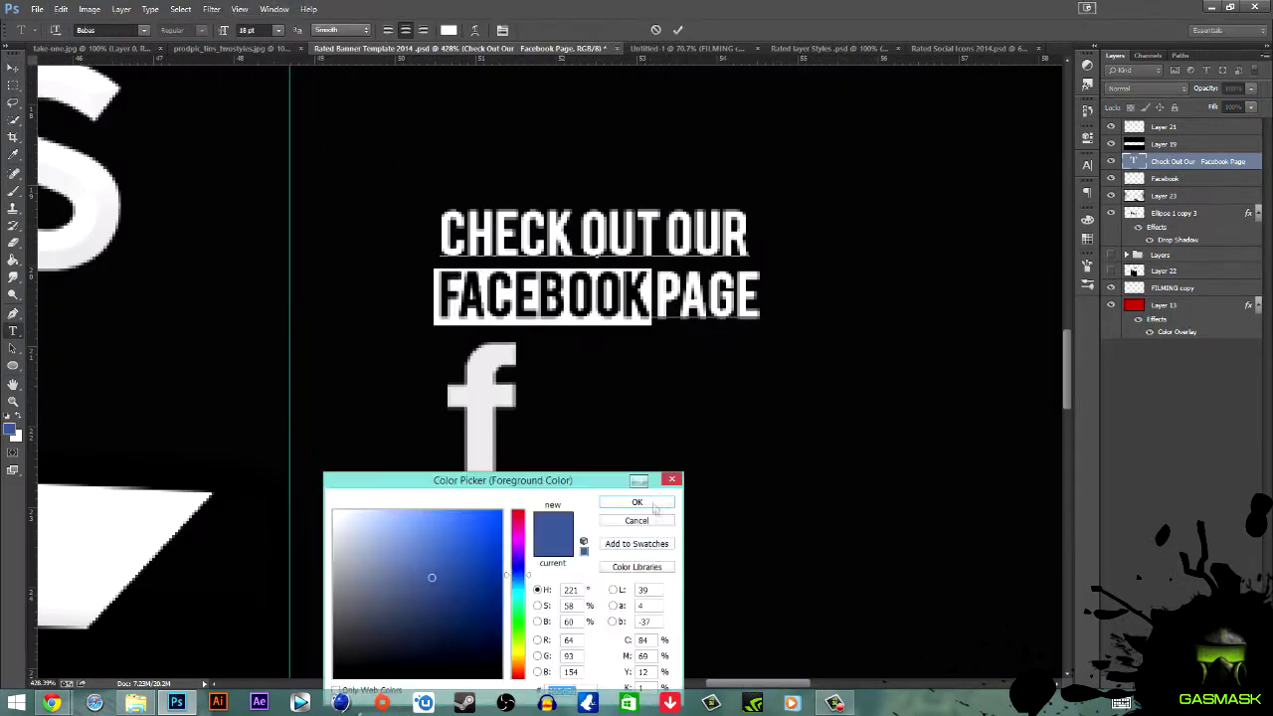
Move the f icon up, then add AlwaysFilming text beside it.
key("v")
left_click_drag(491, 440, 475, 376)
key("t")
left_click(585, 497)
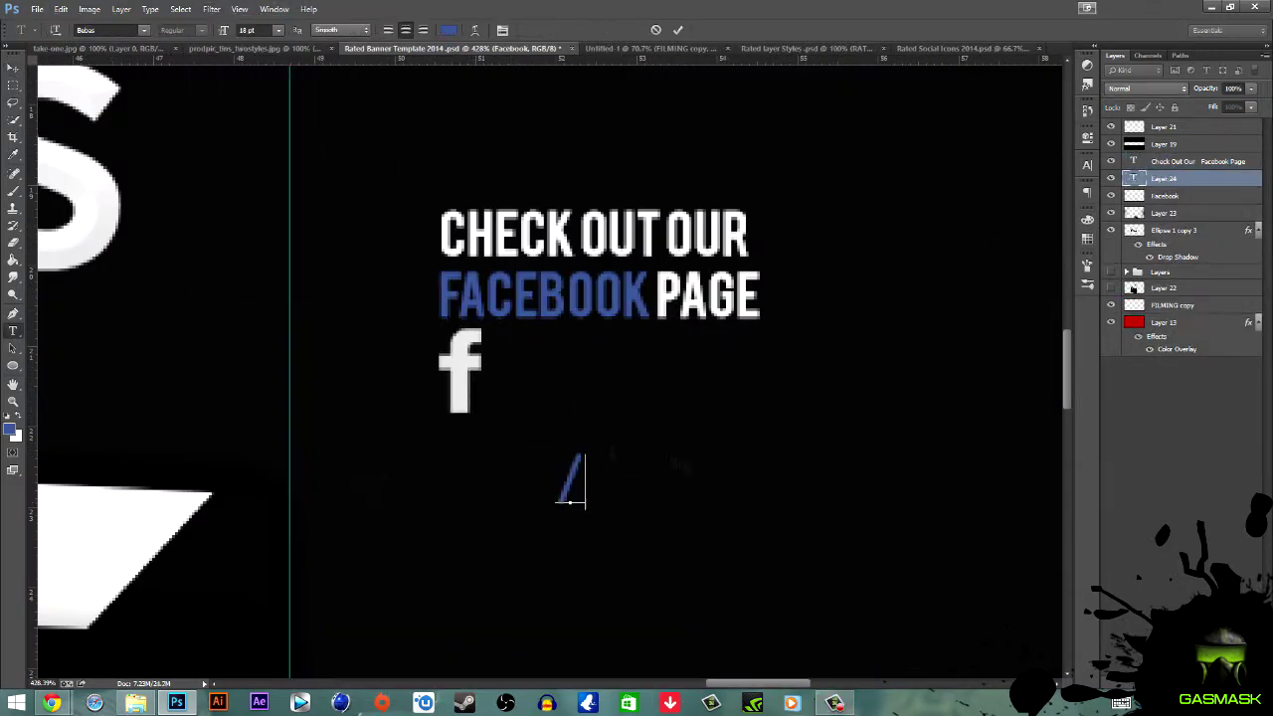
type("AlwaysFilming")
key("ctrl+Return")
key("v")
left_click_drag(415, 463, 509, 371)
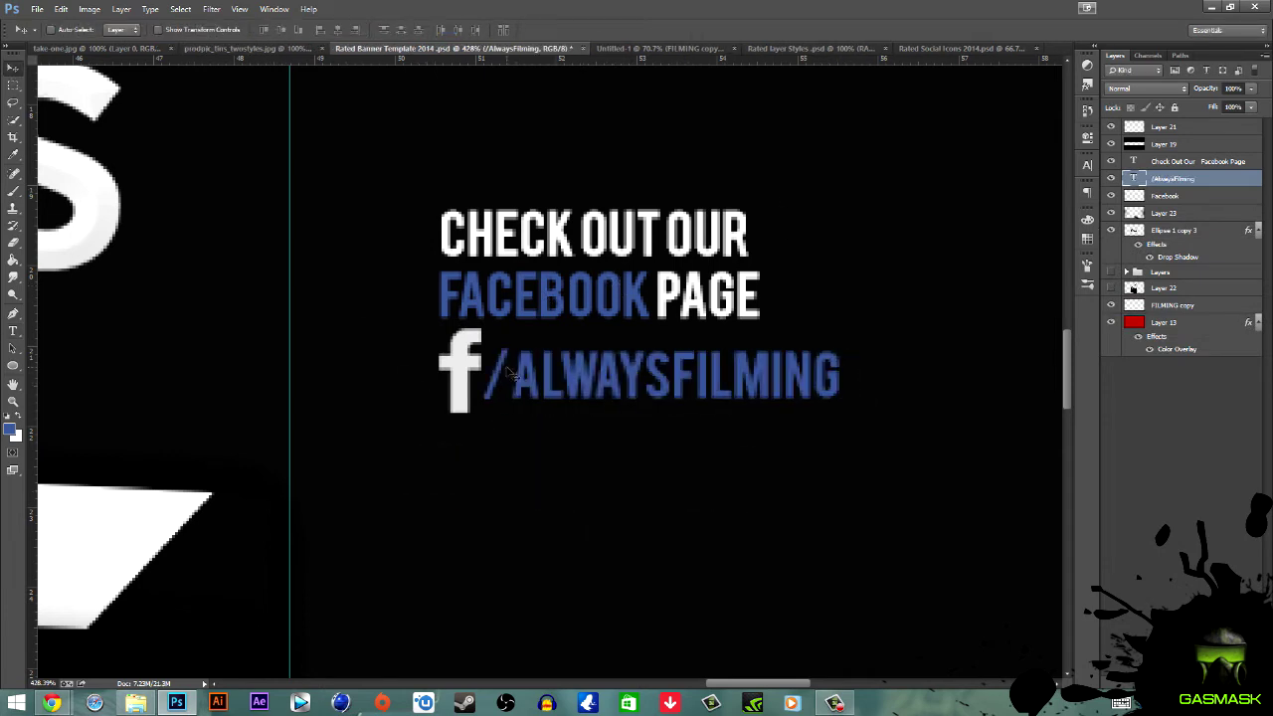
Remove the slash before AlwaysFilming and keep the handle on one line.
key("BackSpace")
key("ctrl+a")
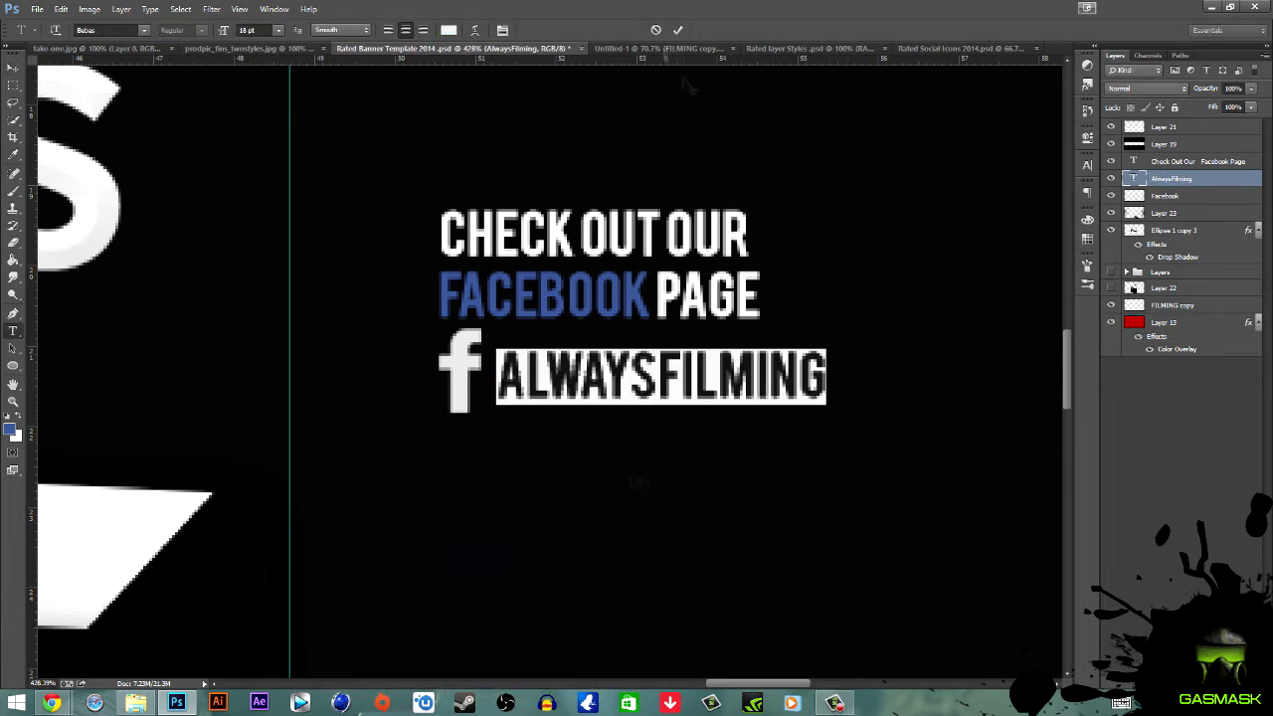
key("Return")
key("BackSpace")
Enlarge the Check Out Our Facebook Page heading.
left_click(1194, 161)
key("v")
key("ctrl+t")
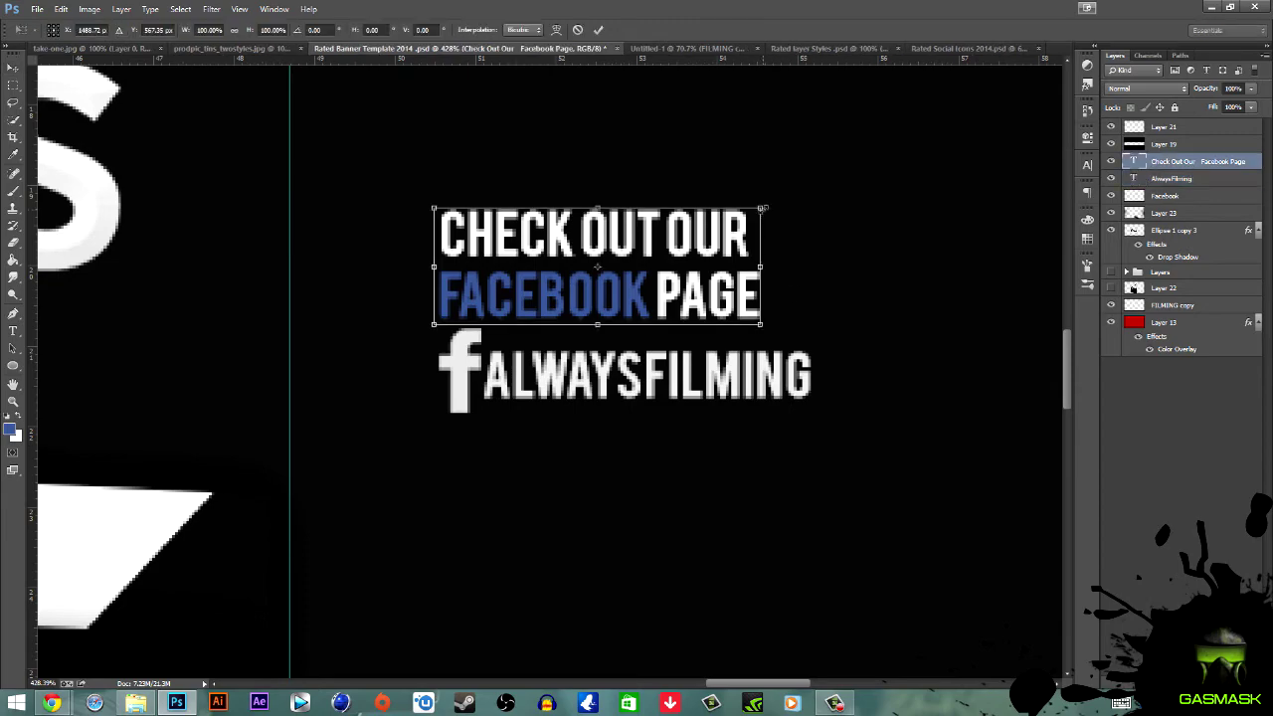
left_click_drag(759, 205, 814, 185)
key("Return")
Draw a thin blue horizontal line under the heading and stretch it to span it.
left_click_drag(468, 497, 808, 497)
key("v")
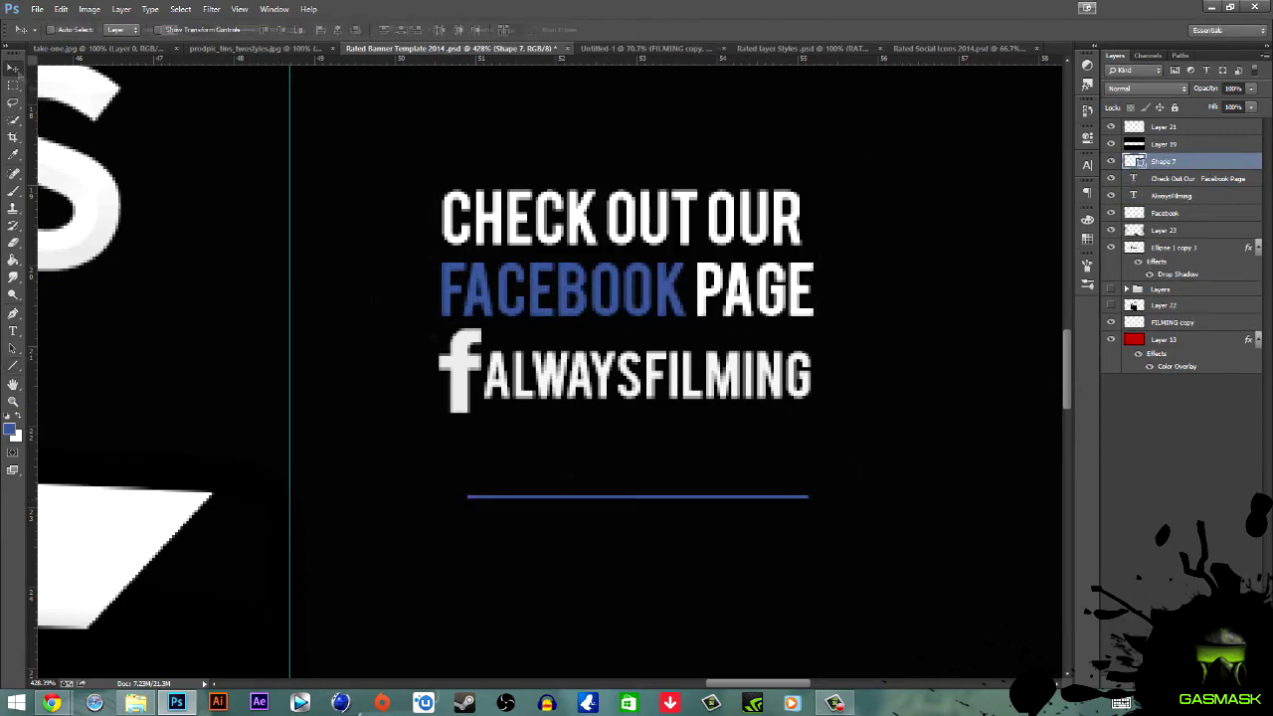
scroll(660, 393, "up", 3)
key("ctrl+t")
left_click_drag(894, 232, 917, 232)
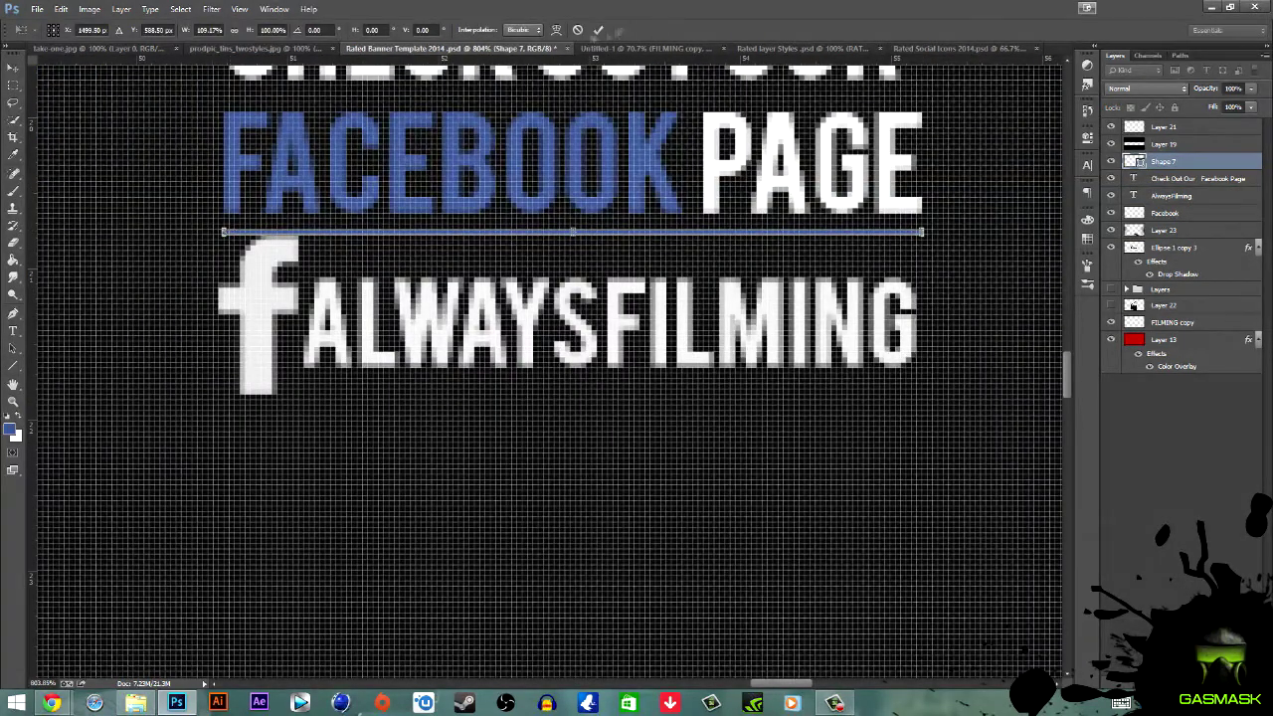
key("Return")
left_click(1184, 195)
Reposition and resize the f icon, and nudge ALWAYSFILMING beside it.
left_click(1184, 213, "shift")
left_click_drag(557, 329, 563, 338)
scroll(448, 396, "up", 3)
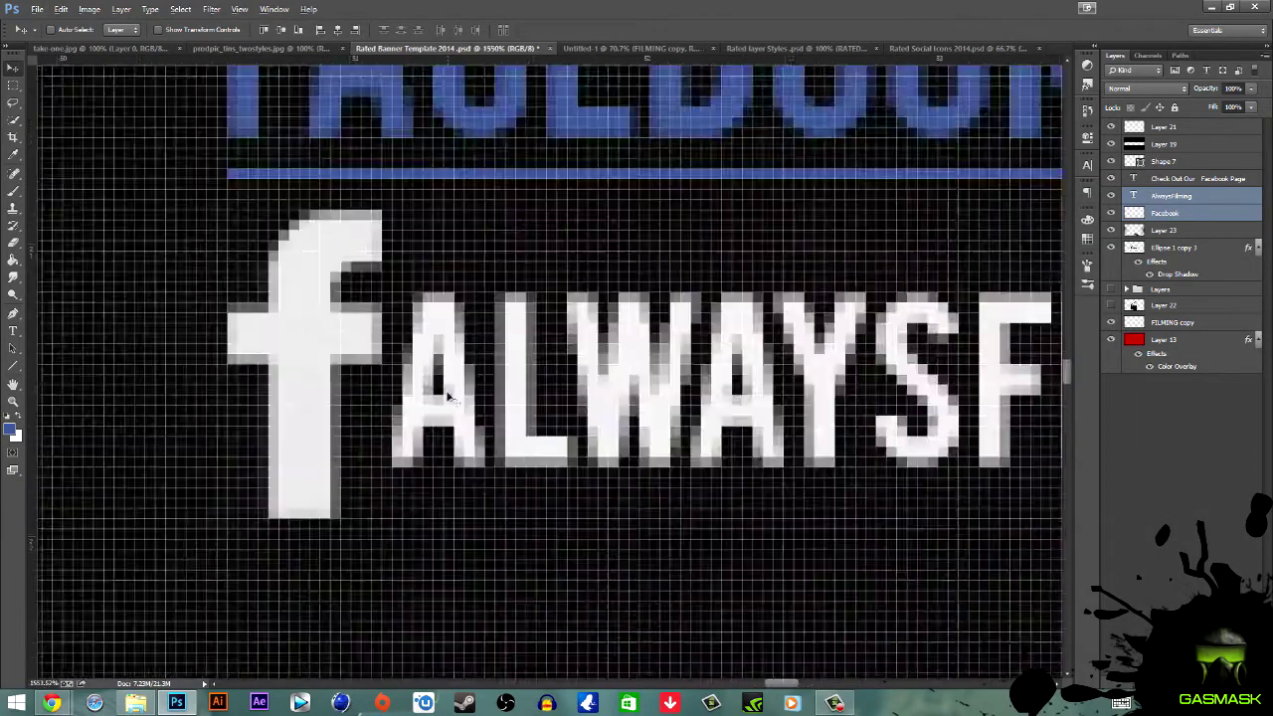
scroll(447, 396, "down", 4)
left_click(426, 398, "ctrl")
key("ctrl+t")
scroll(477, 448, "up", 3)
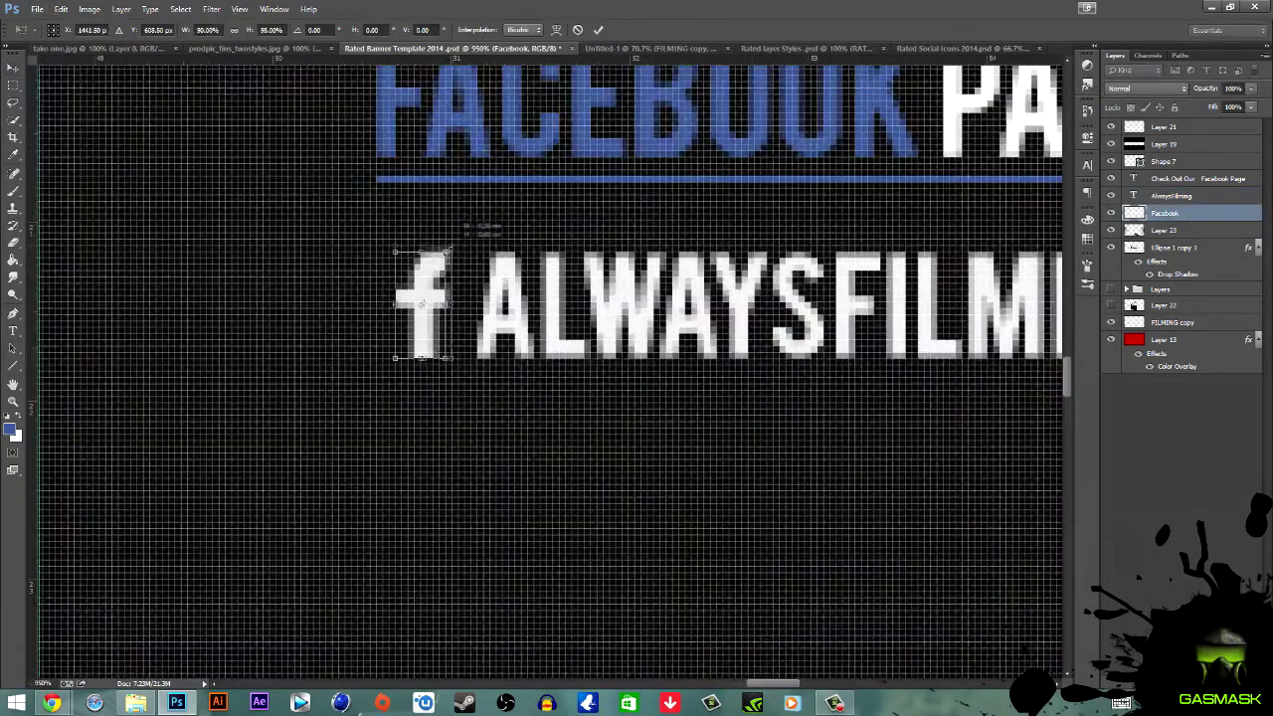
key("Return")
left_click_drag(412, 250, 386, 201)
key("Right")
key("Right")
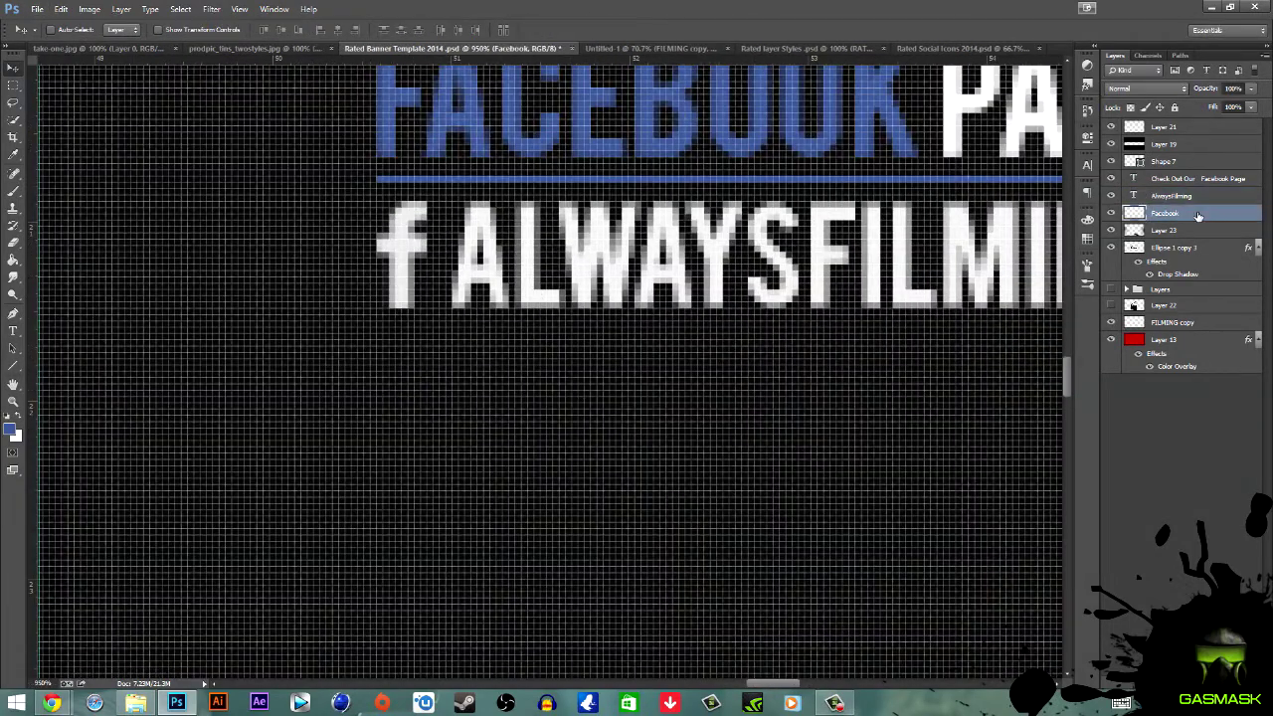
key("g")
Tint the Facebook f icon blue with a Color Overlay.
double_click(1224, 213)
left_click(70, 276)
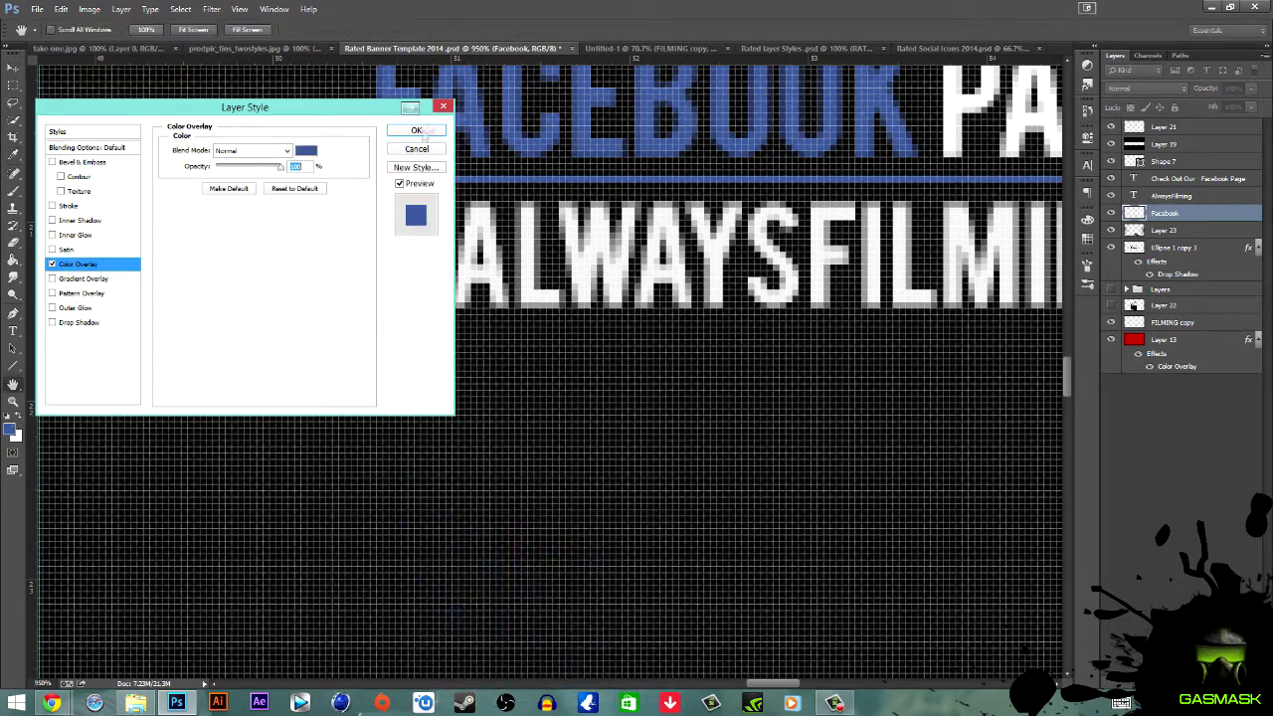
left_click(420, 128)
scroll(448, 298, "down", 3)
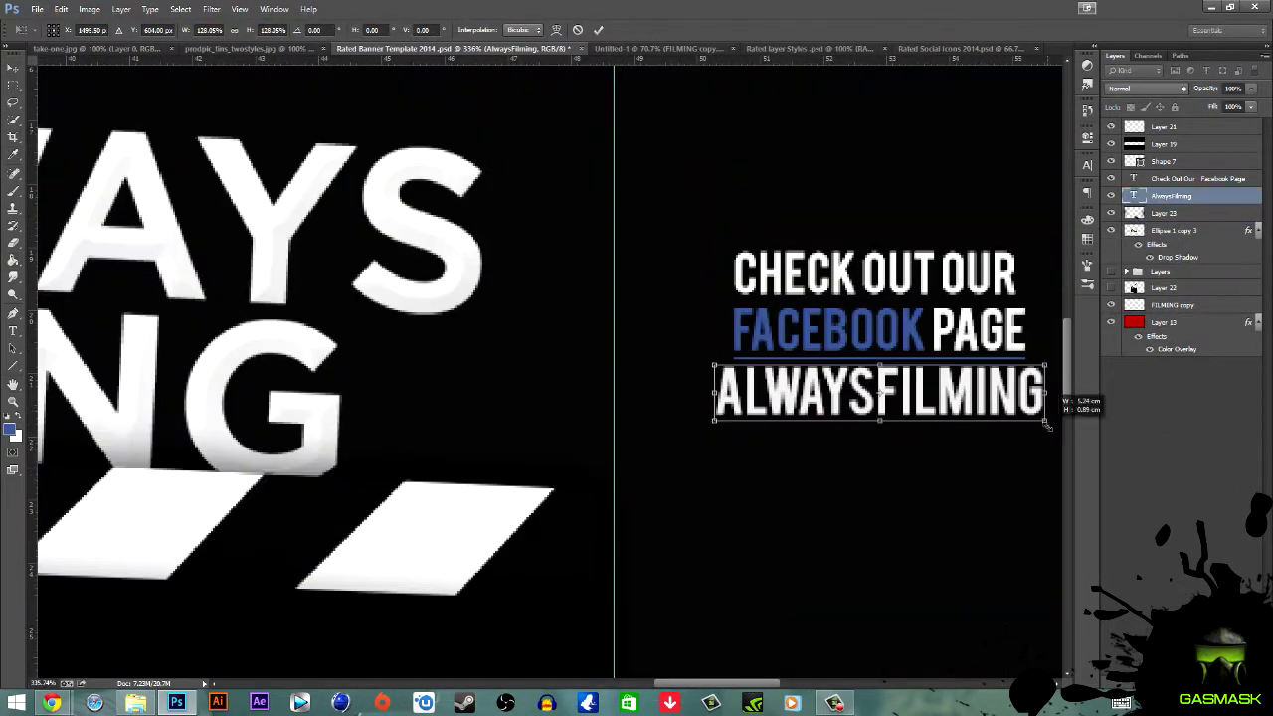